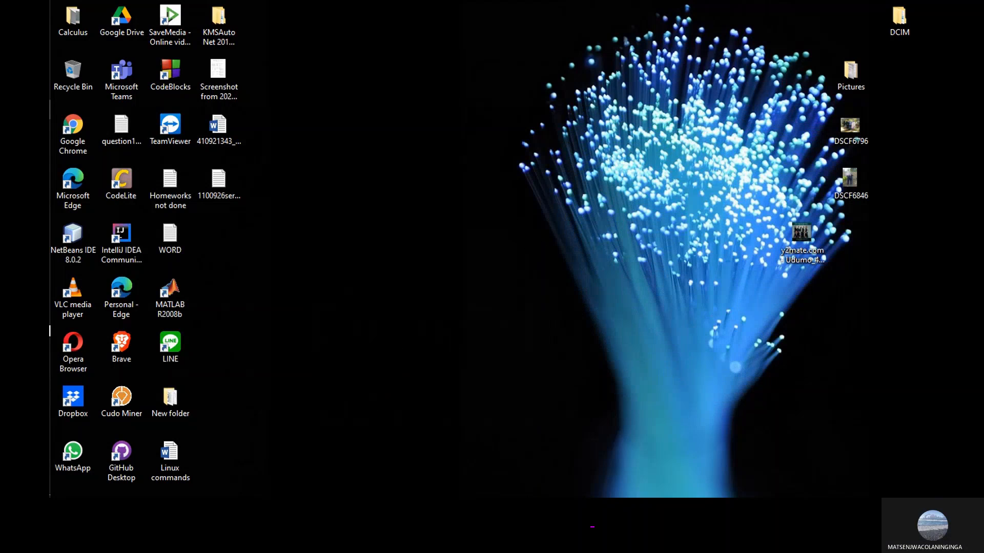
Step: Open wireshark.org in a maximized Brave browser window
drag(932, 302, 476, 20)
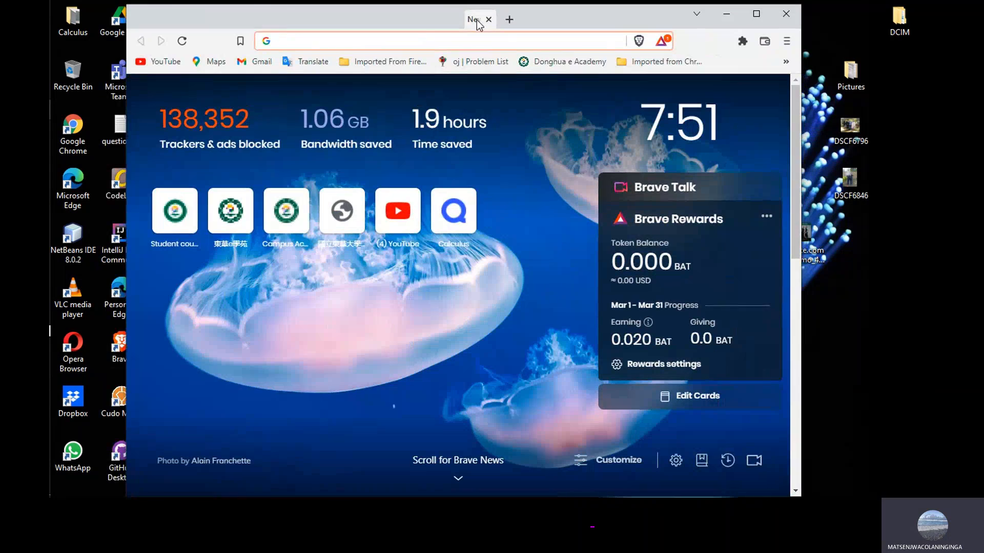
click(757, 15)
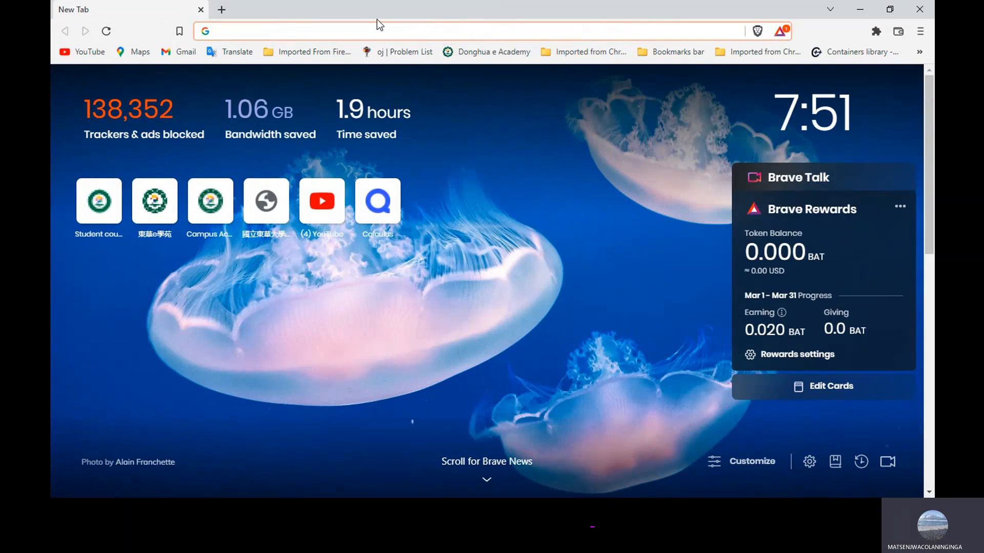
click(342, 37)
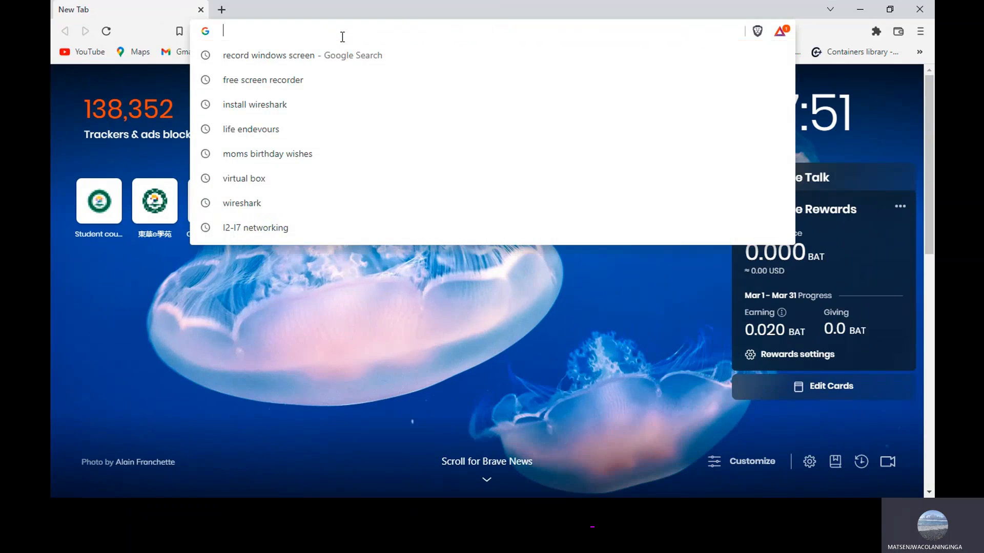
text(wire)
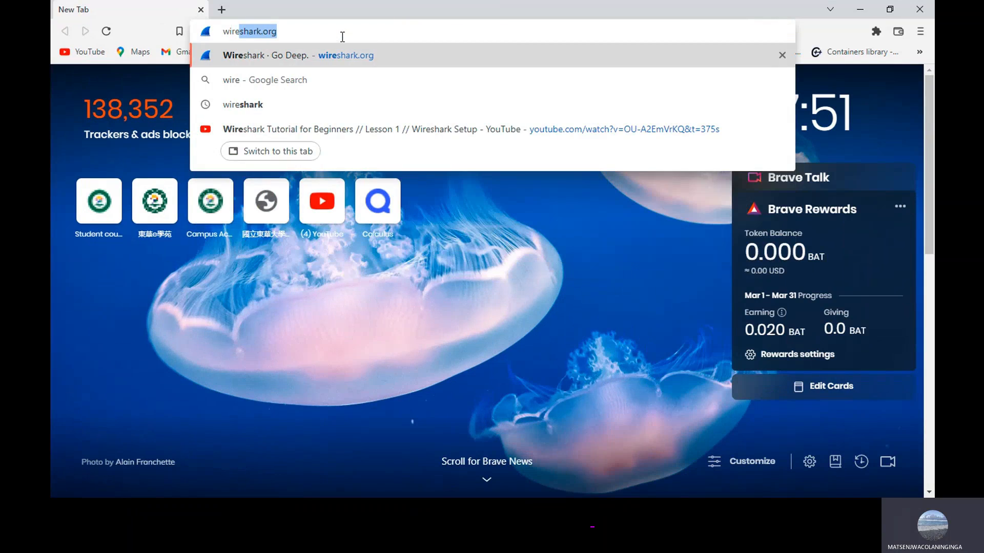
text(sha)
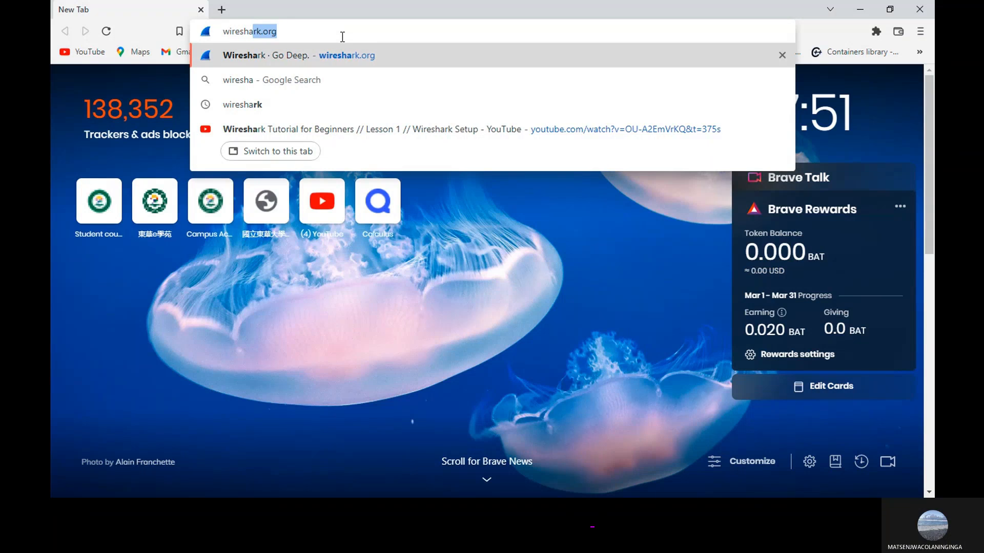
text(rk.org)
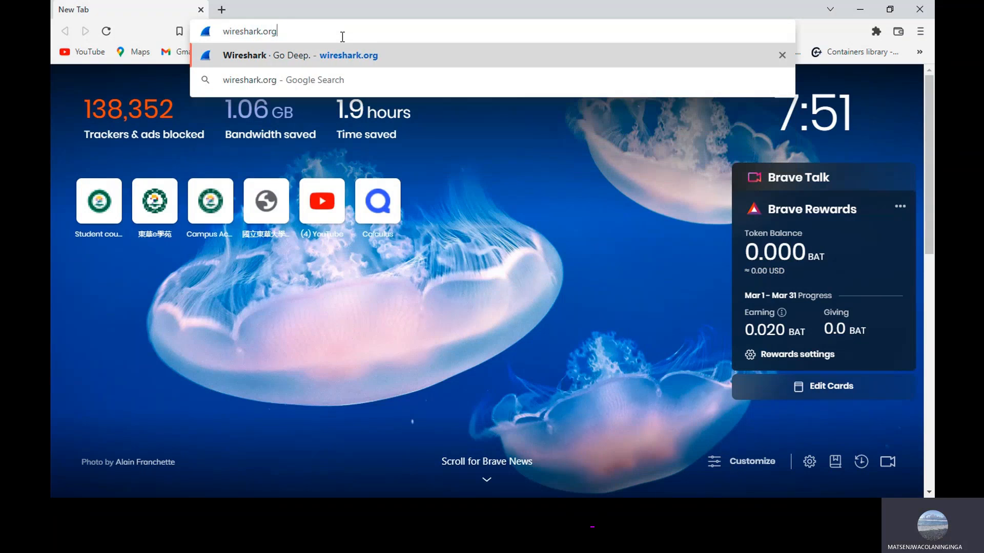
key(Return)
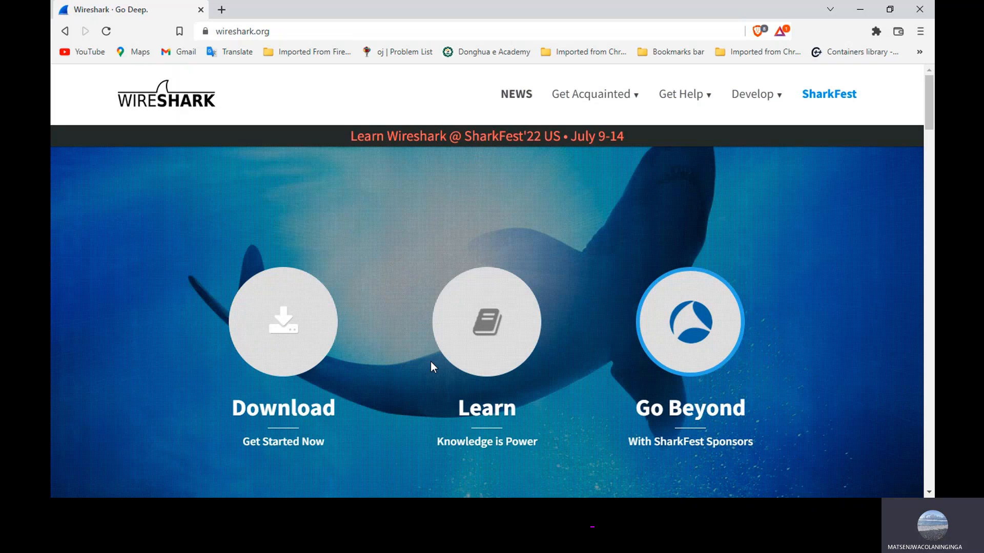
Step: Try to download the Windows Installer (64-bit) of stable release 3.6.2 from the Wireshark site's download section
scroll(430, 361, down, 5)
scroll(431, 362, up, 4)
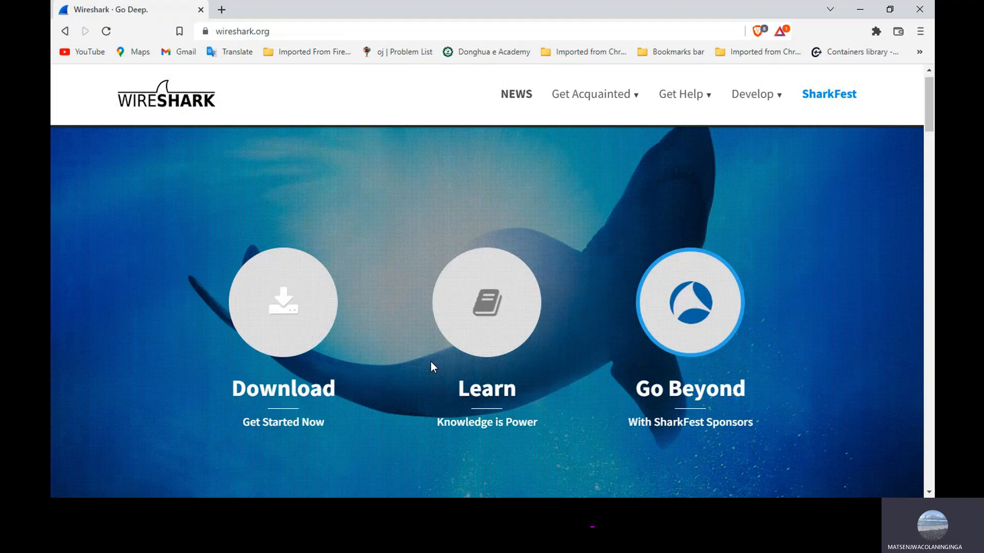
click(284, 324)
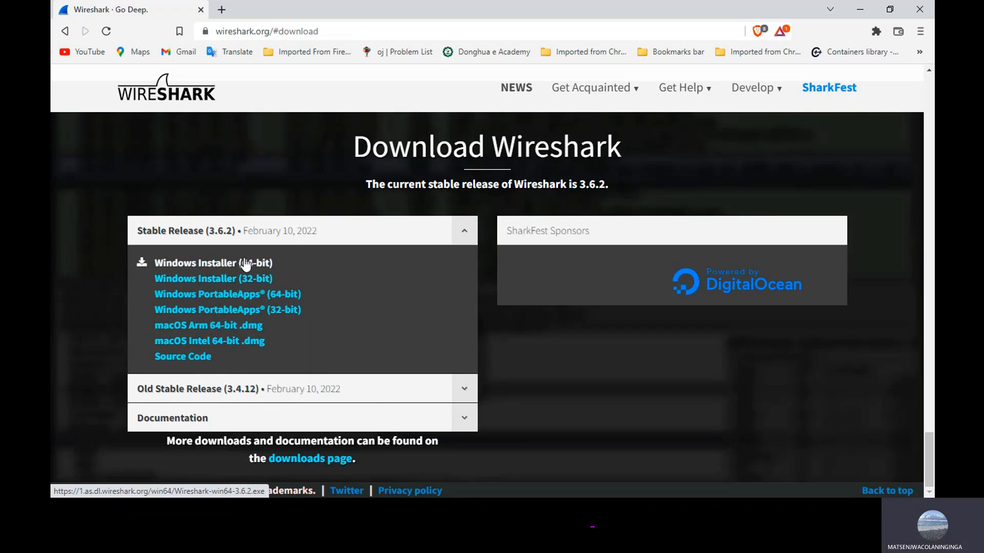
click(217, 264)
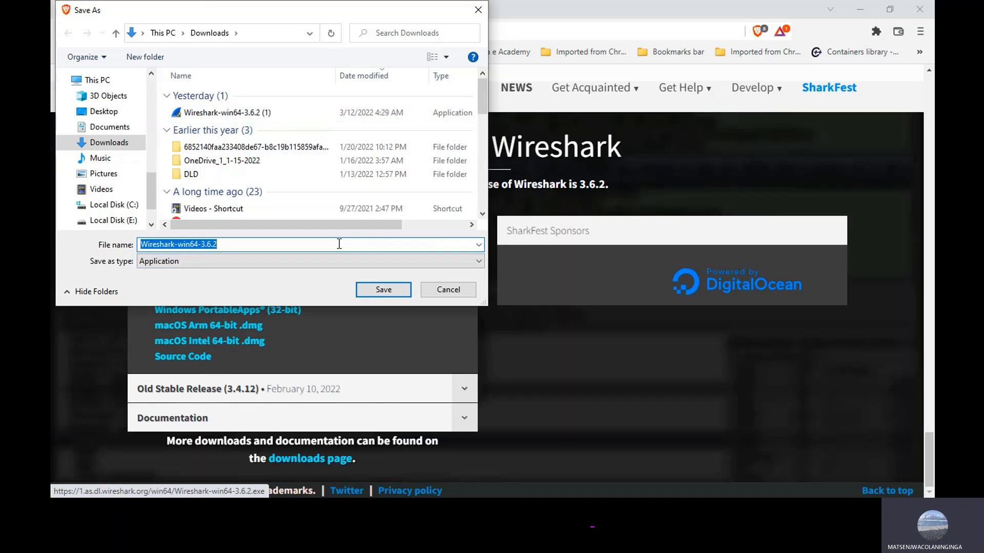
click(441, 290)
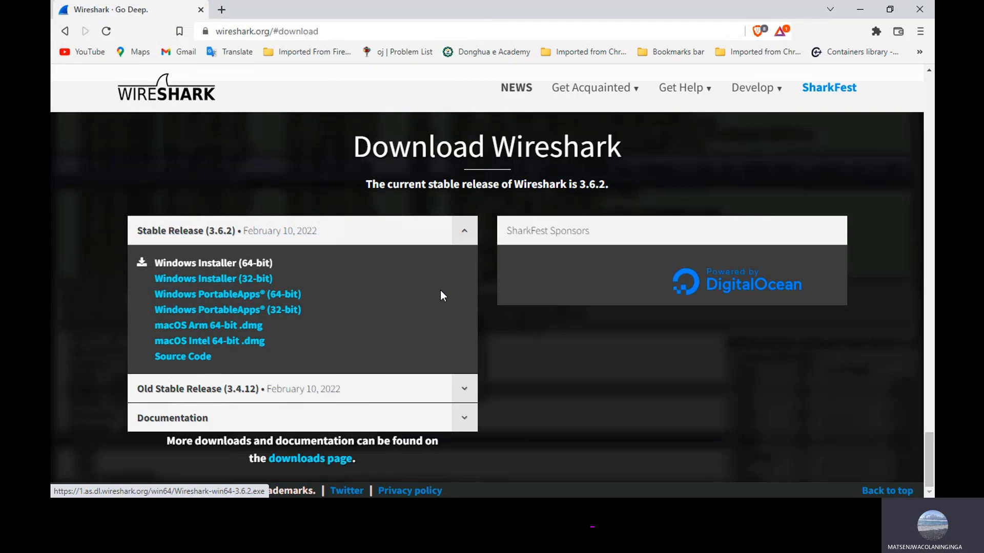
Step: Minimize the browser and open the Downloads folder in File Explorer
click(862, 9)
mouse_move(49, 119)
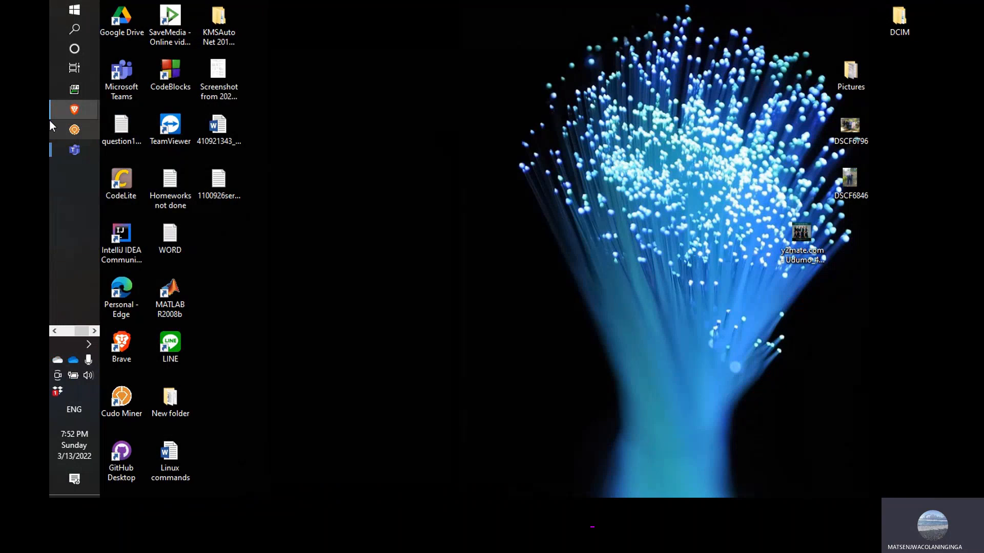
click(55, 331)
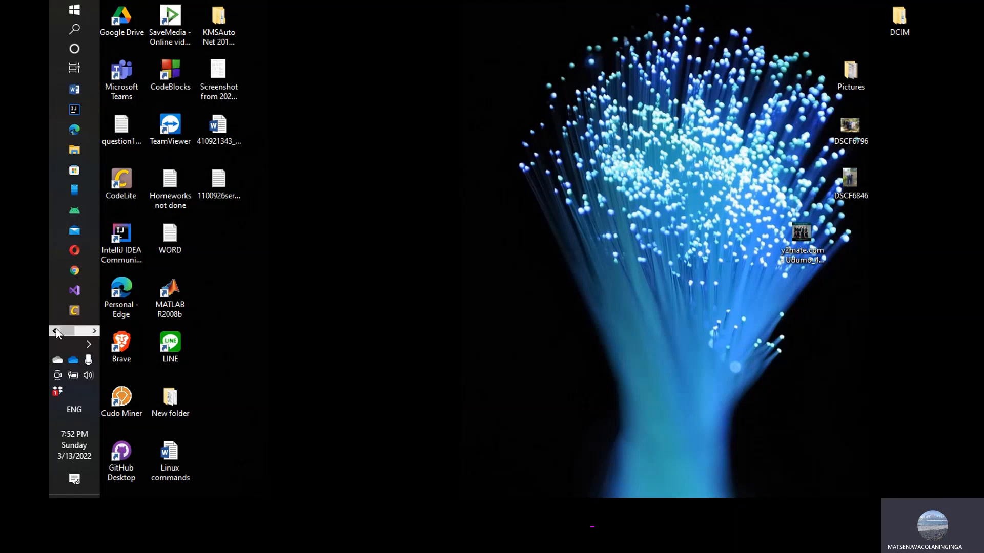
click(72, 151)
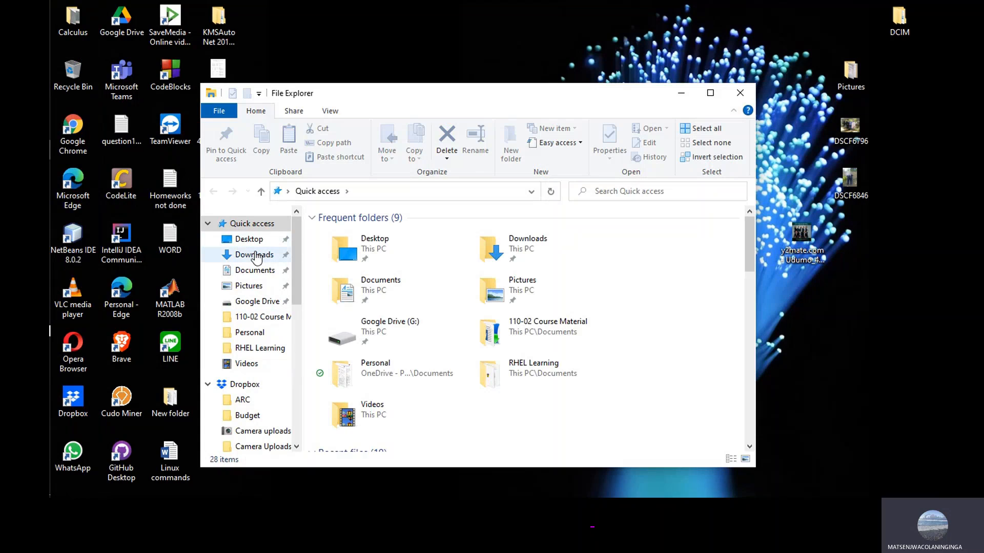
click(256, 259)
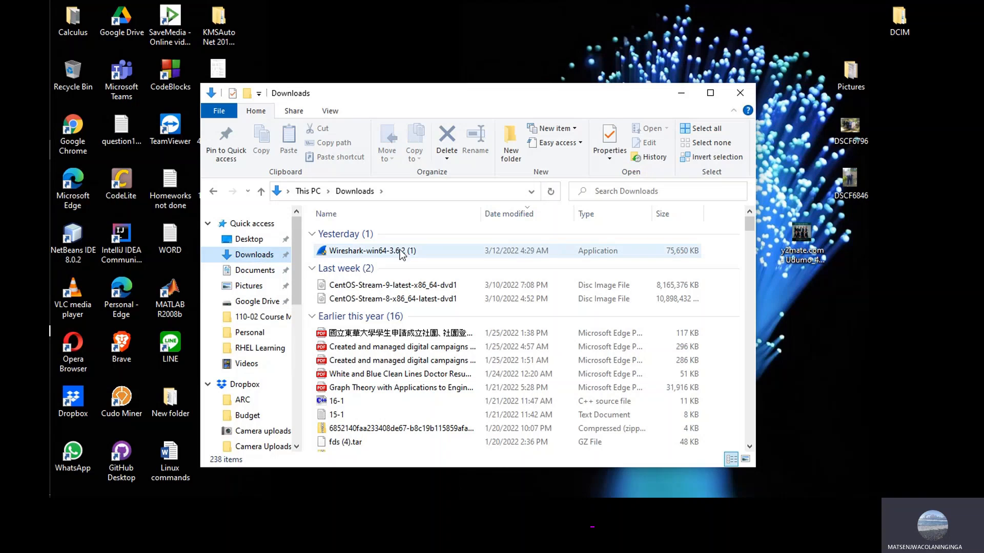
Step: Run the Wireshark-win64-3.6.2 (1) installer, choosing to install it anyway and allowing it to make changes
double_click(383, 252)
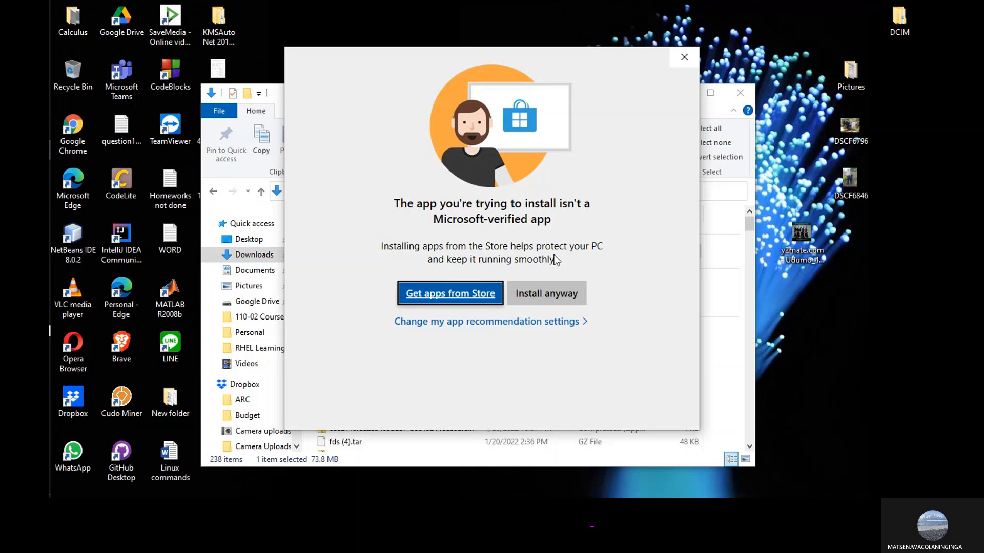
click(533, 293)
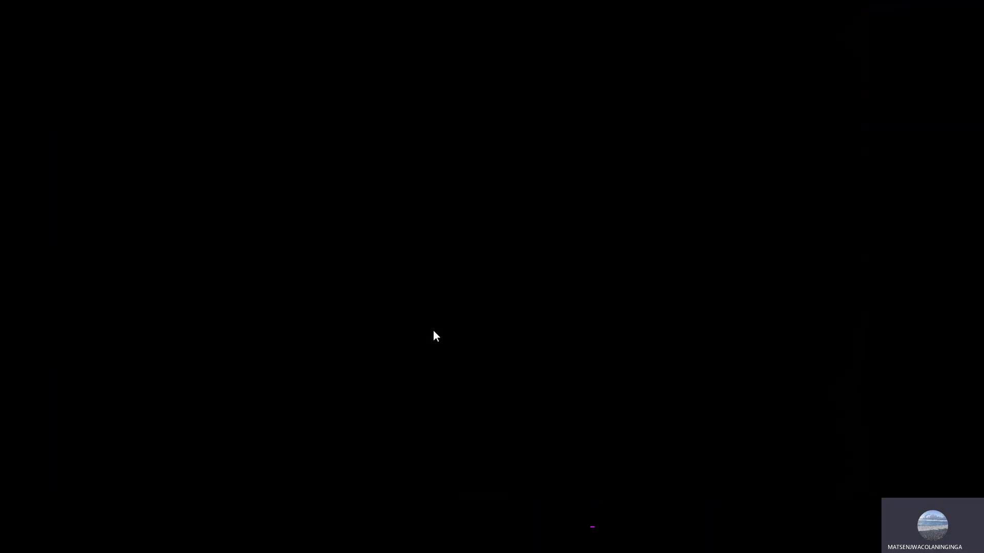
click(433, 331)
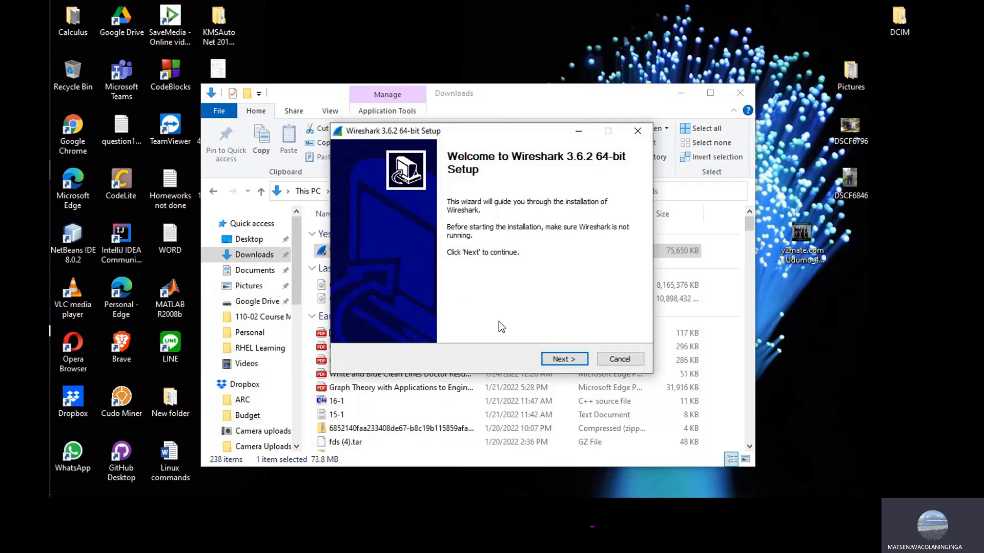
Step: Acknowledge the licence and accept the default components, all shortcuts including the desktop icon, and the install folder C:\Program Files\Wireshark
click(558, 360)
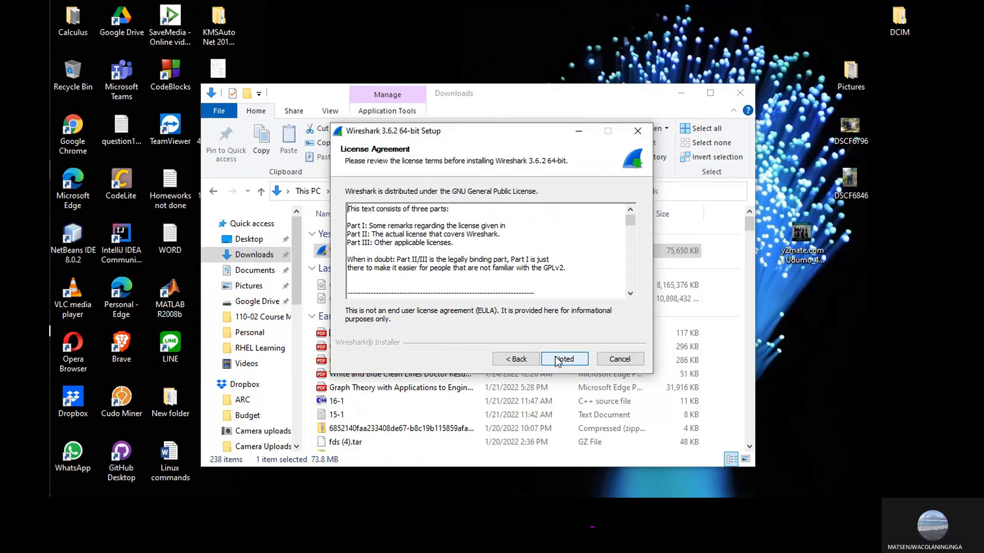
click(559, 360)
click(558, 360)
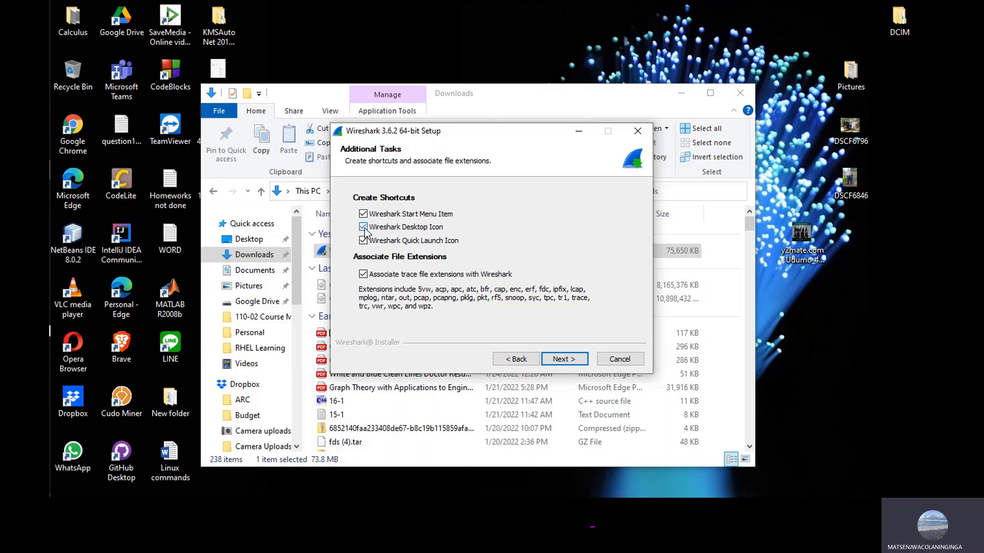
click(563, 359)
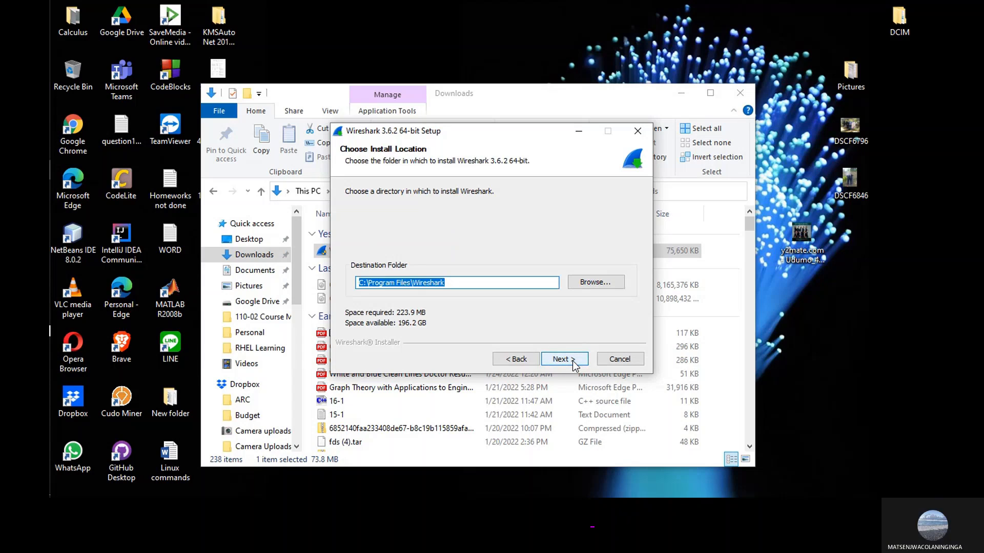
click(563, 360)
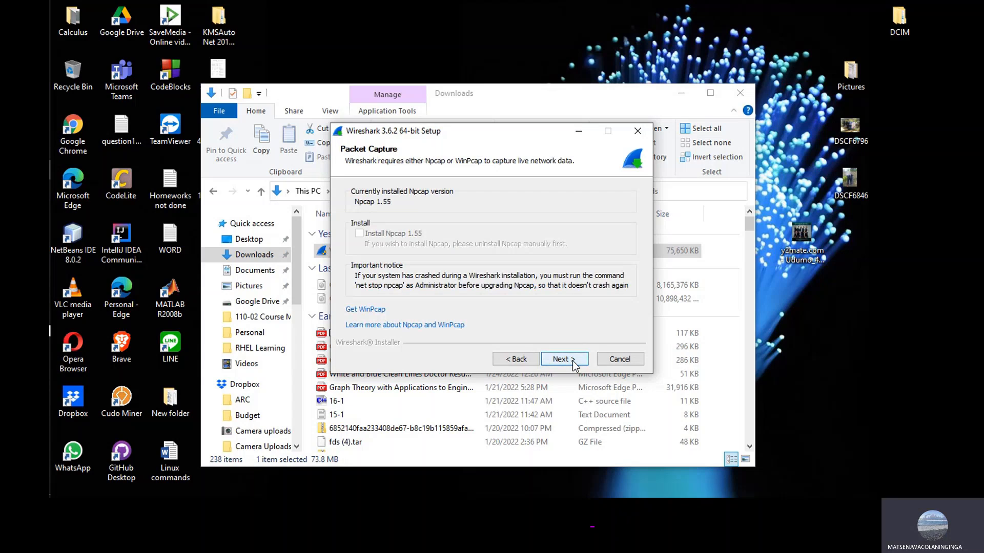
Step: Keep the remaining packet capture options, install Wireshark, and finish the setup with Show News left off
click(564, 360)
click(573, 361)
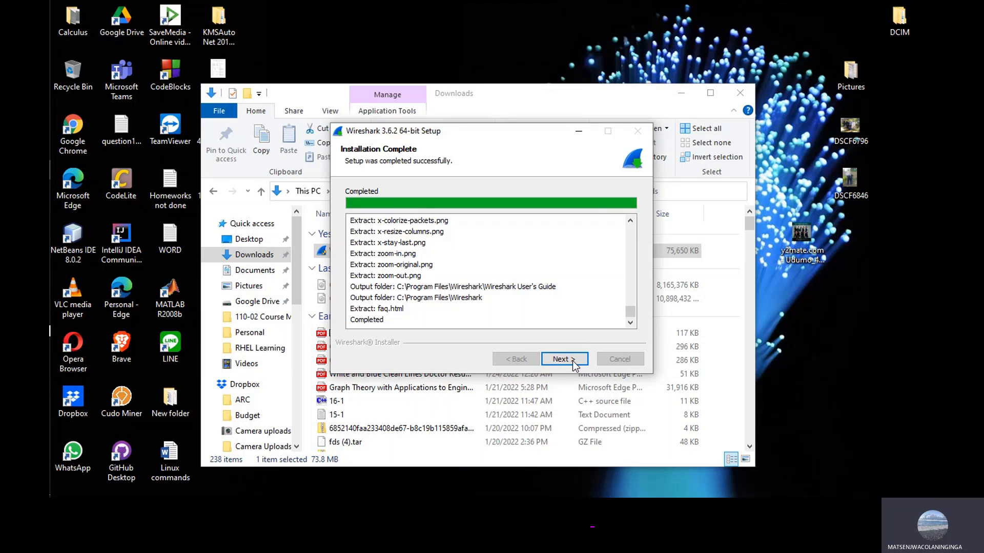
click(569, 361)
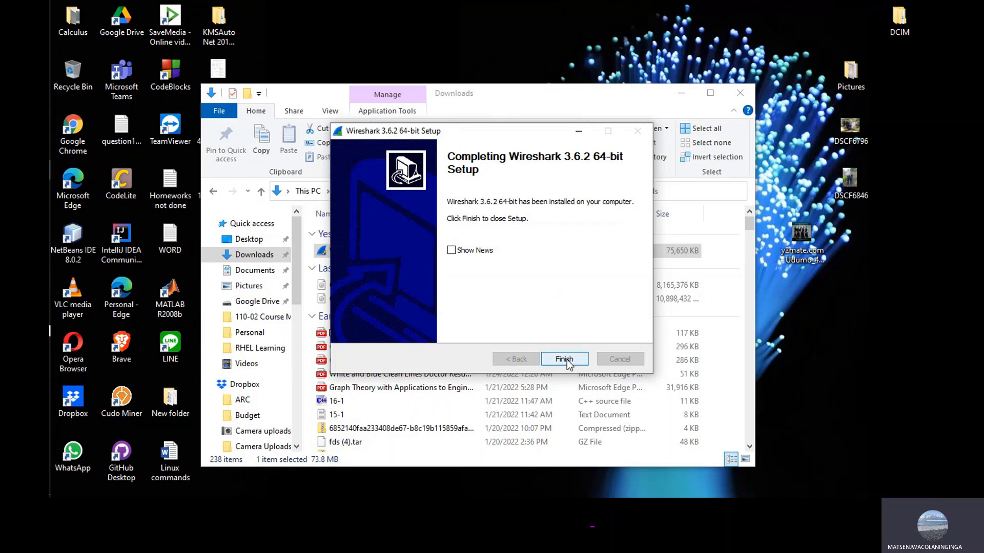
click(564, 359)
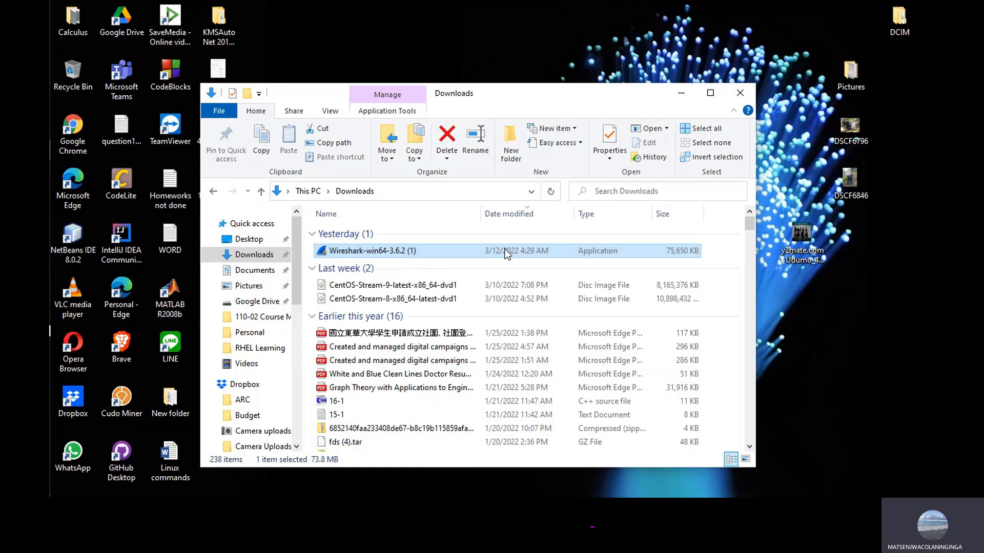
Step: Minimize File Explorer, launch Wireshark from its desktop shortcut, and look over the available capture interfaces and capture filter
click(682, 94)
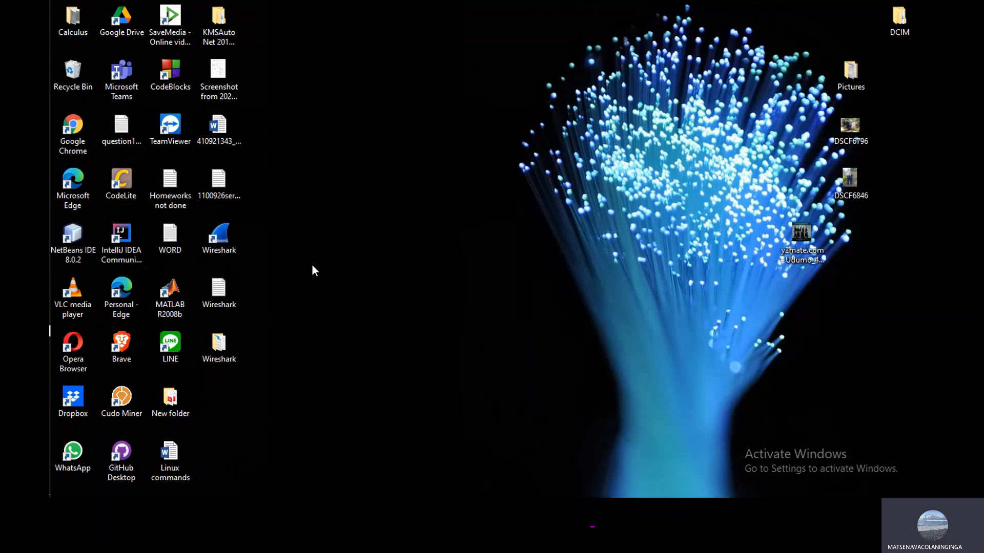
double_click(216, 237)
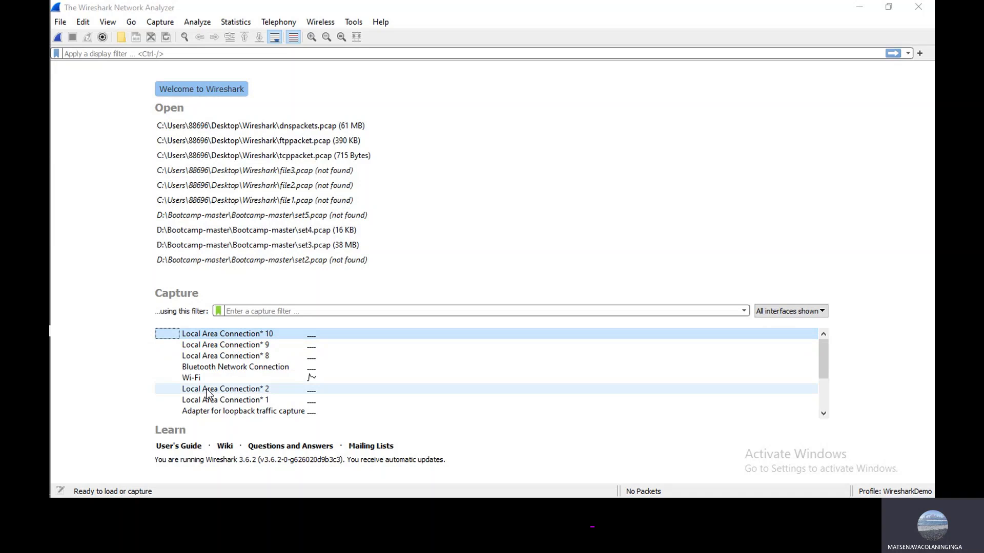
mouse_move(209, 394)
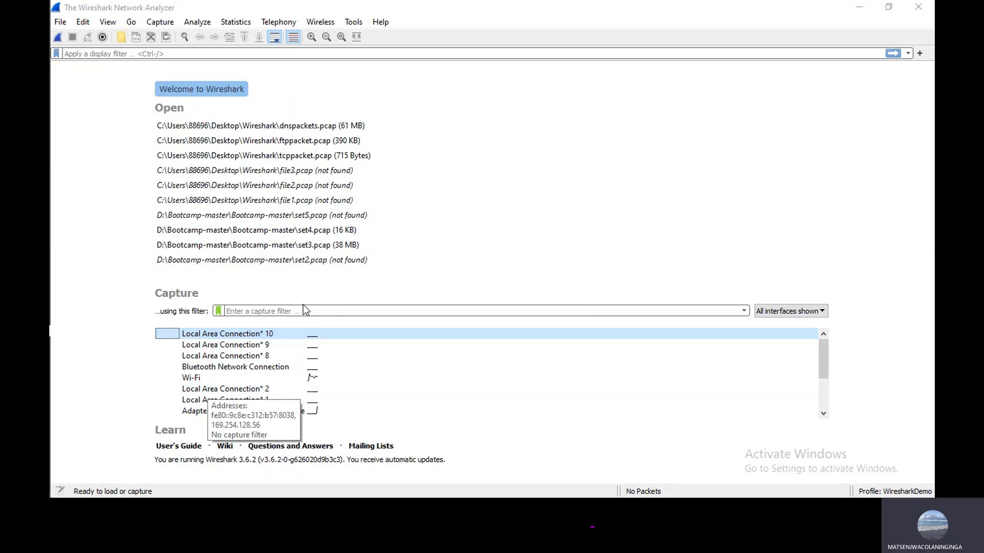
mouse_move(189, 373)
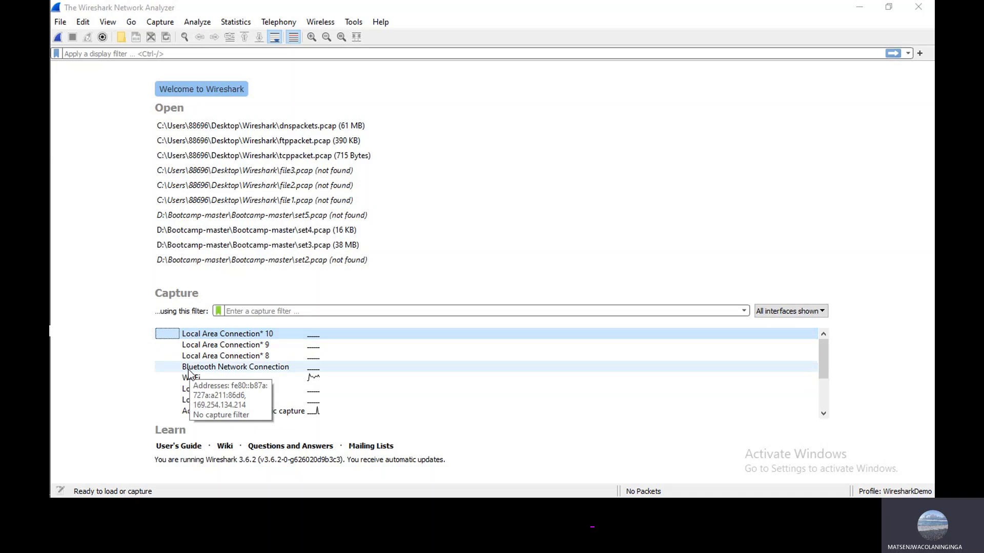
mouse_move(274, 358)
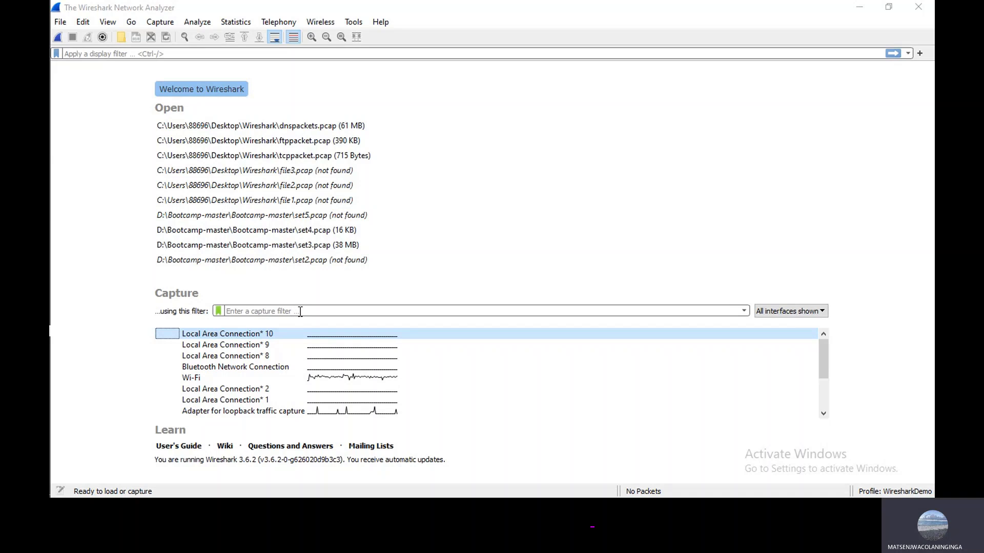
click(300, 312)
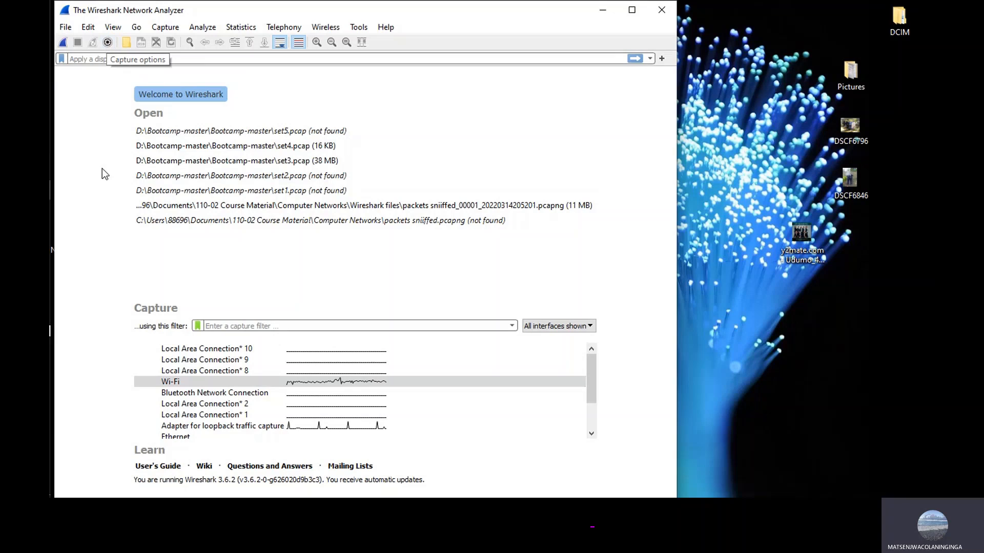
Step: Use the capture options to start a live packet capture on the Wi-Fi interface, and stop it once packets are collected
click(108, 43)
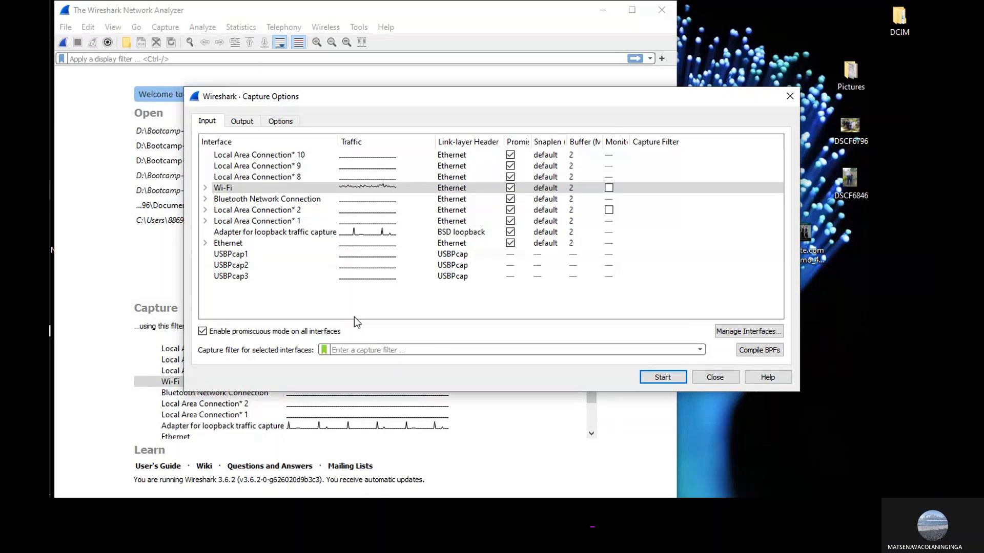
click(303, 188)
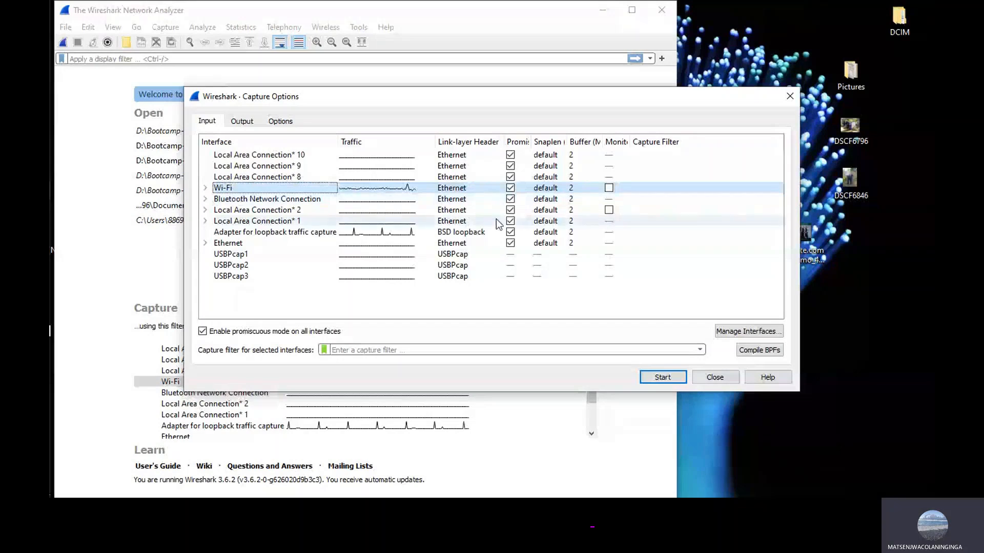
click(665, 377)
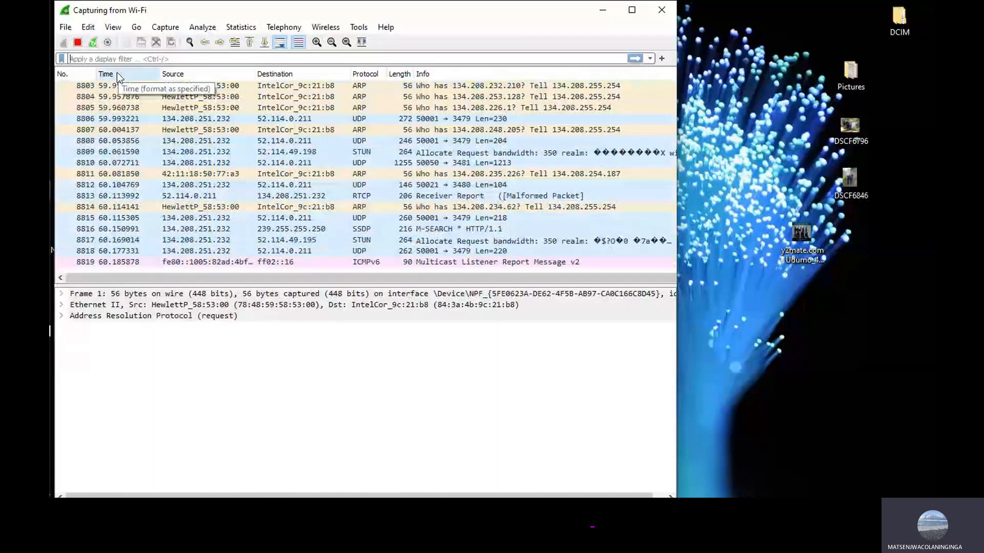
key(ctrl+e)
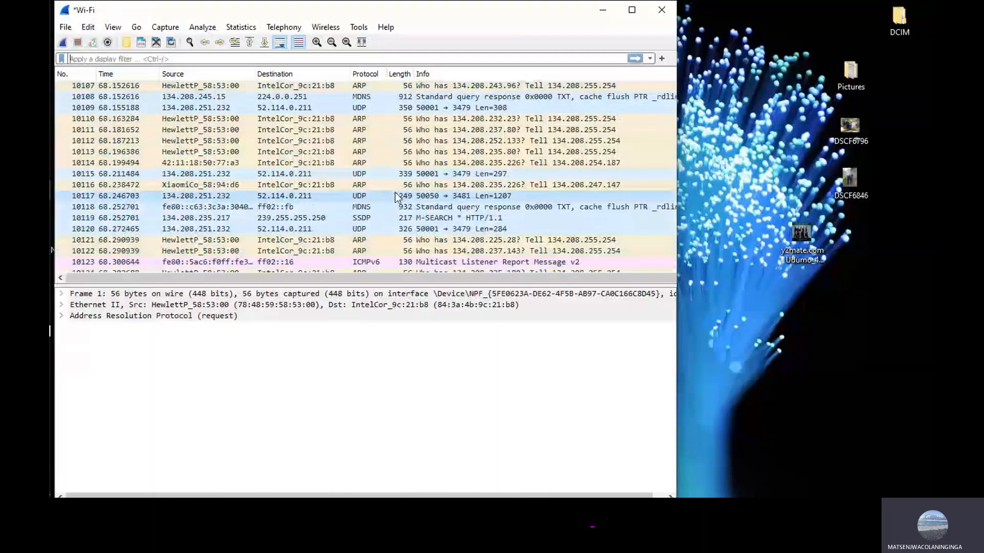
Step: Browse the captured Wi-Fi packets and examine the protocol details of individual packets in the 10040 to 10047 range
scroll(400, 192, up, 9)
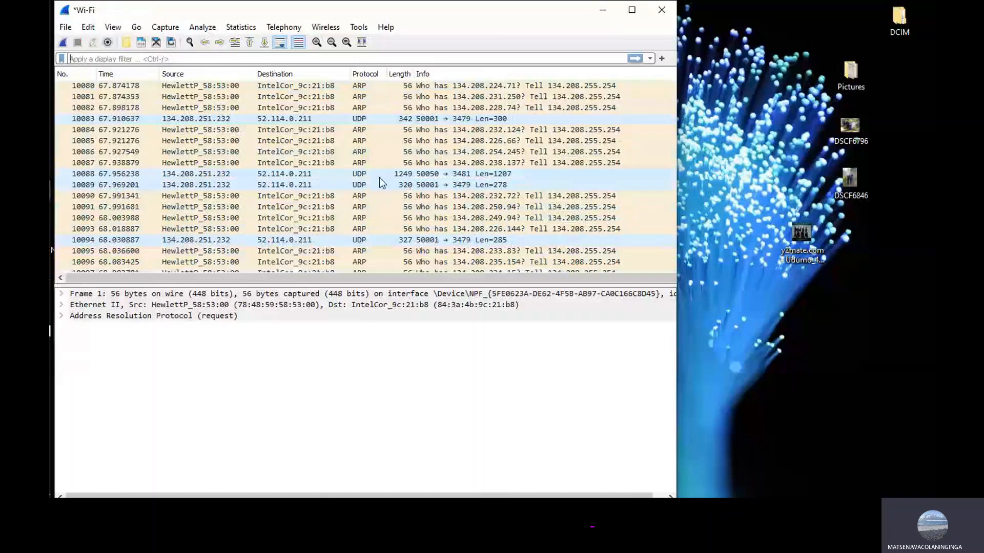
scroll(379, 177, up, 15)
click(289, 152)
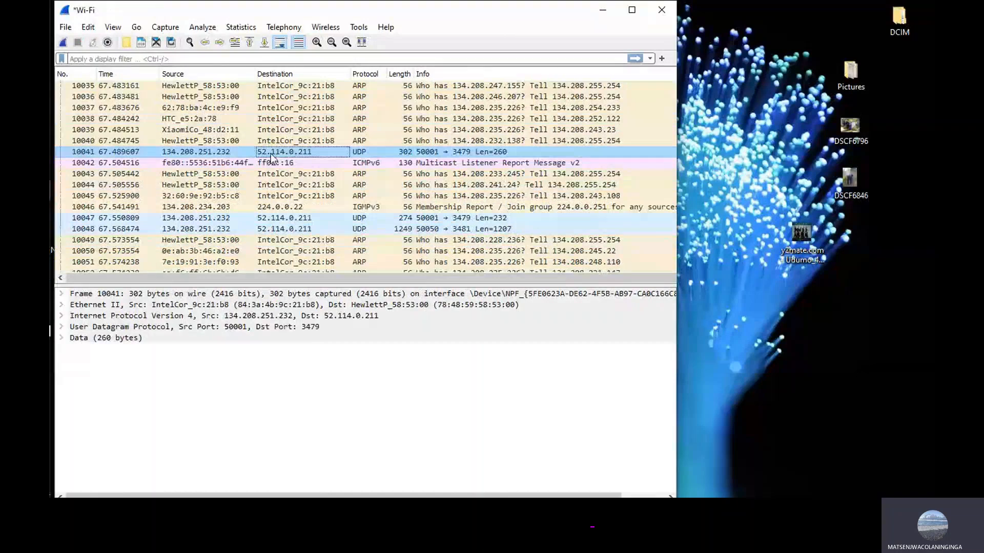
click(287, 140)
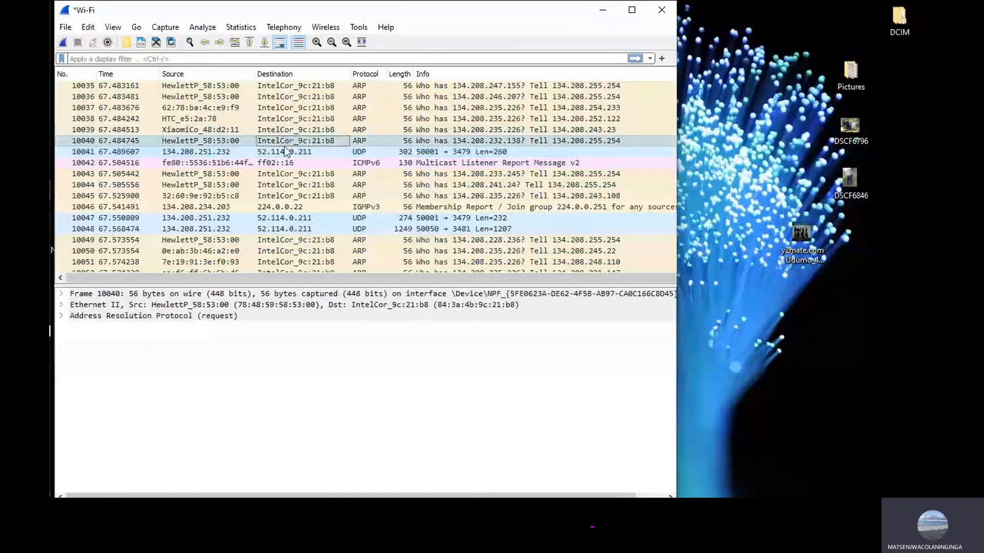
click(287, 152)
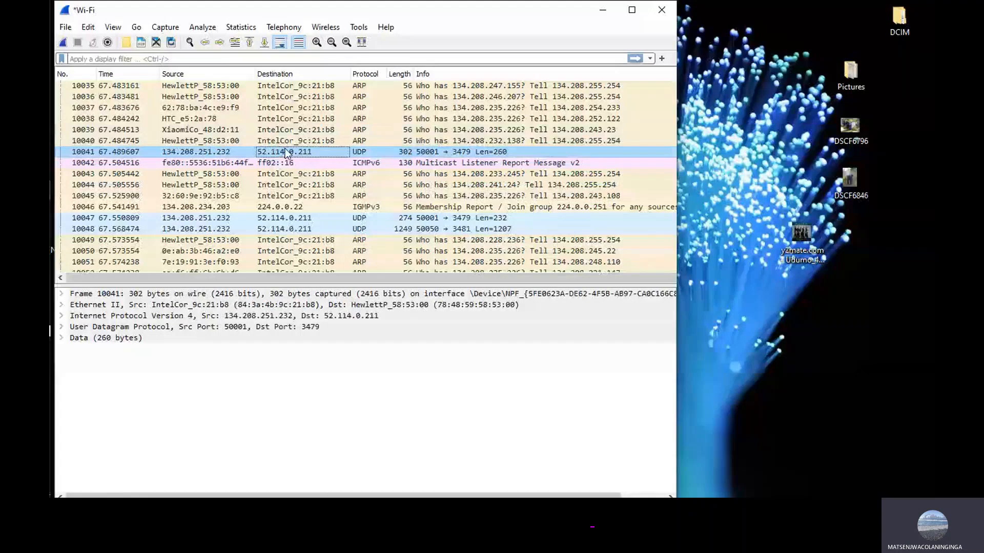
click(287, 164)
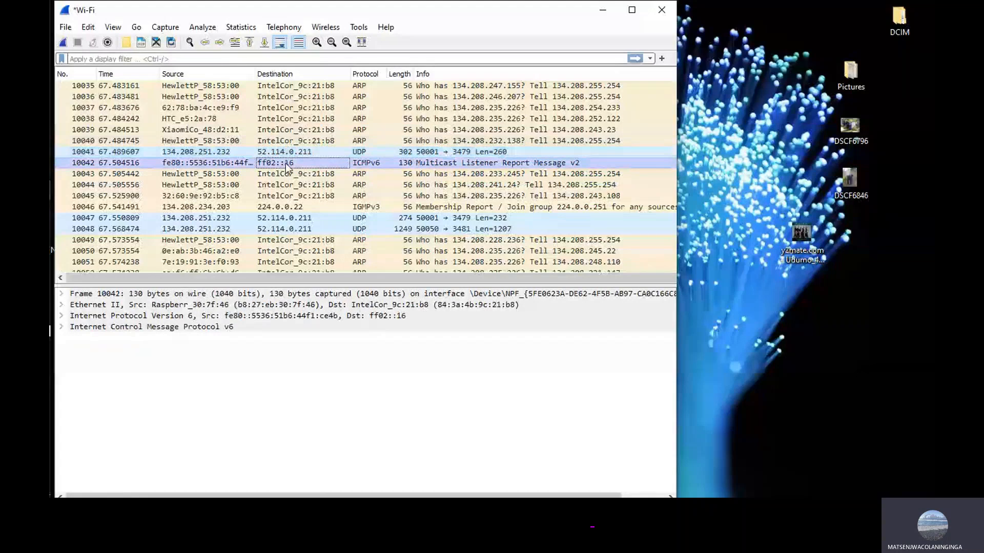
click(288, 175)
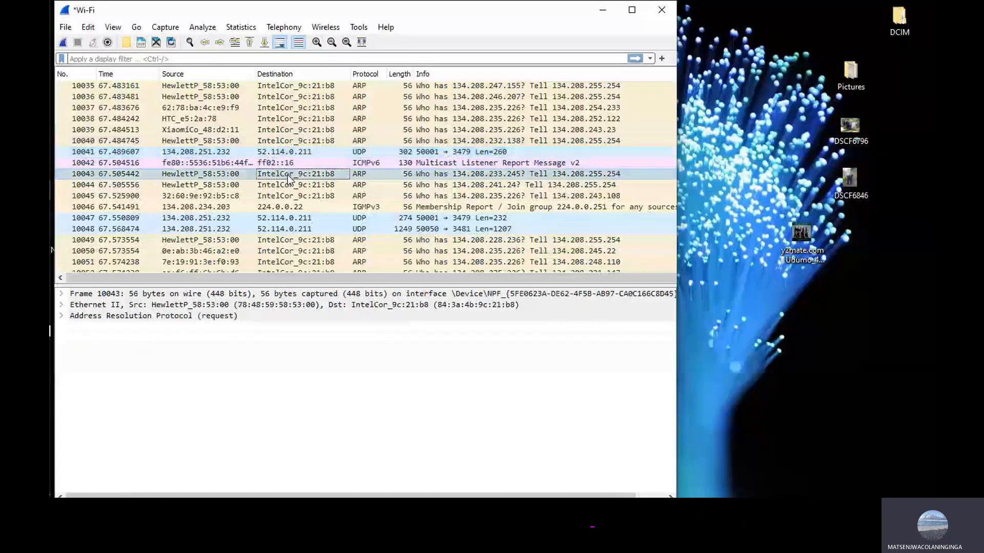
click(288, 185)
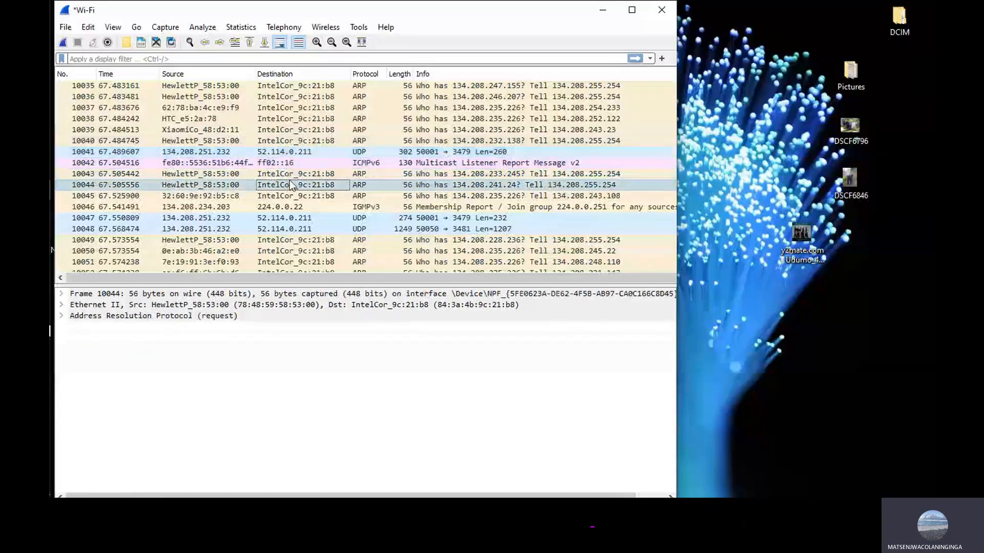
click(315, 173)
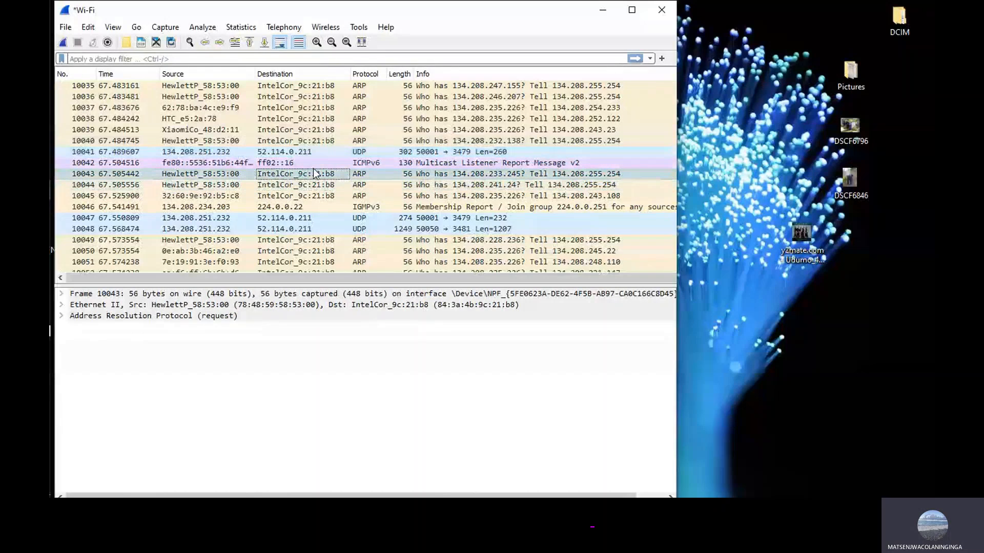
click(295, 207)
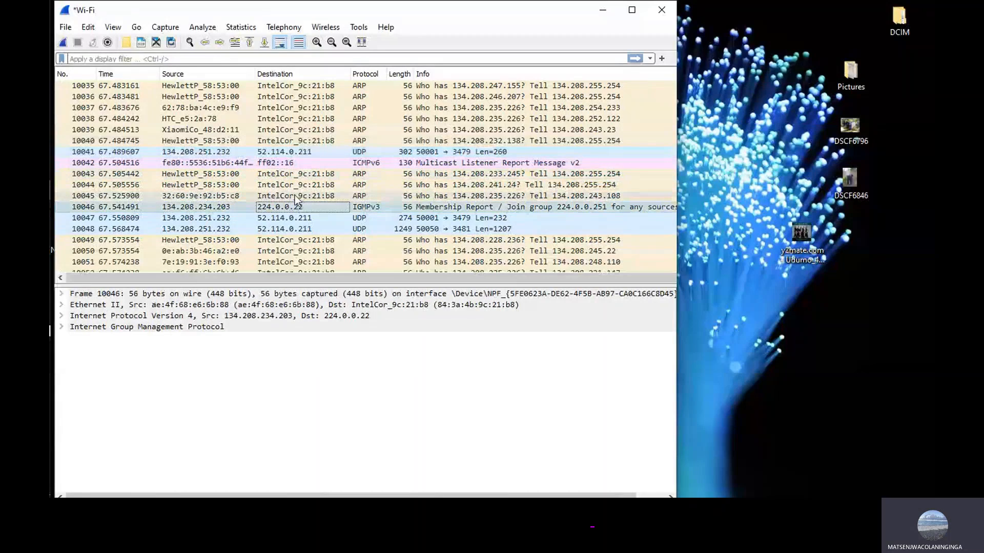
click(281, 217)
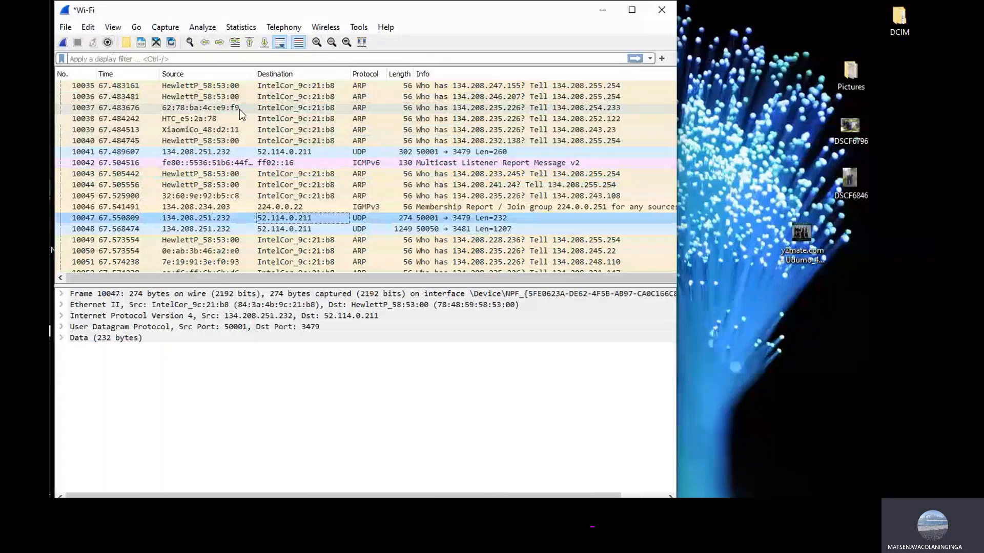
Step: Save the capture as file1 in the Wireshark/tcpdump pcap format in the Wireshark folder, replacing the existing file
key(ctrl+s)
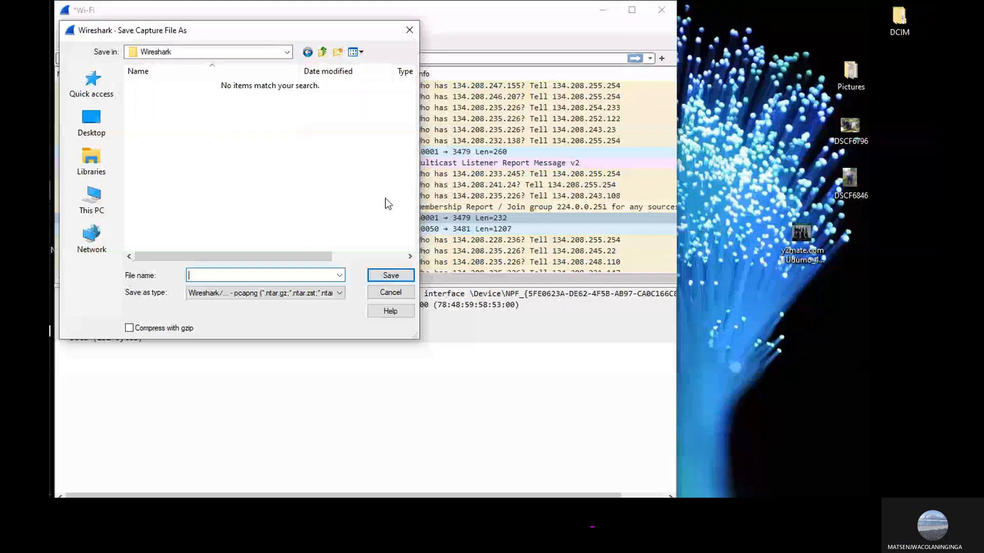
text(file1)
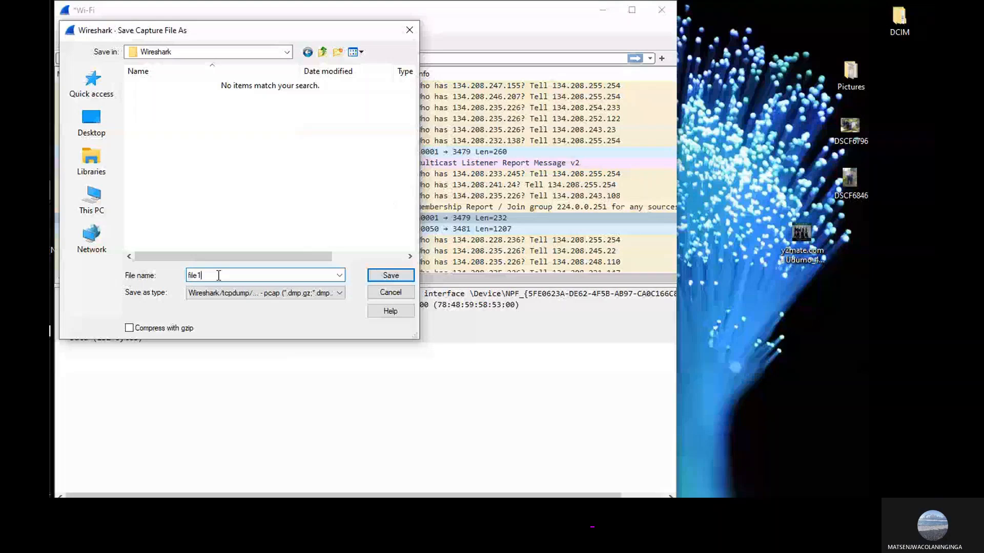
click(387, 277)
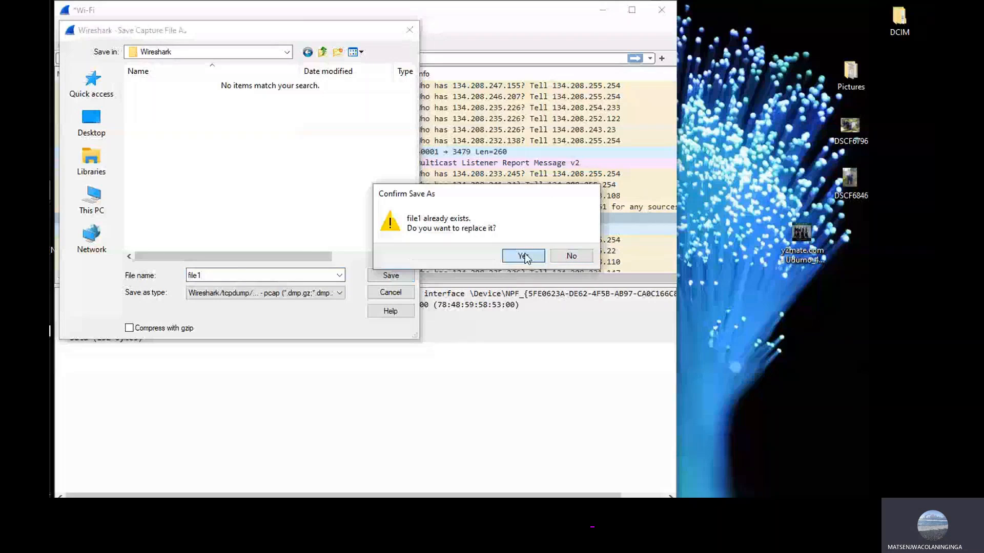
click(523, 256)
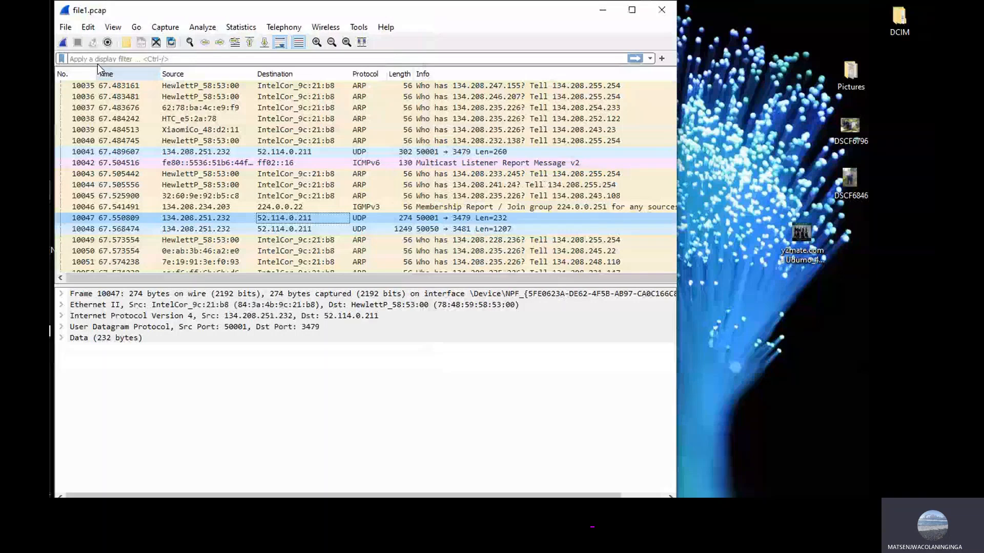
Step: Run a new live capture on the Wi-Fi interface, stop it, and browse the captured packets
key(ctrl+k)
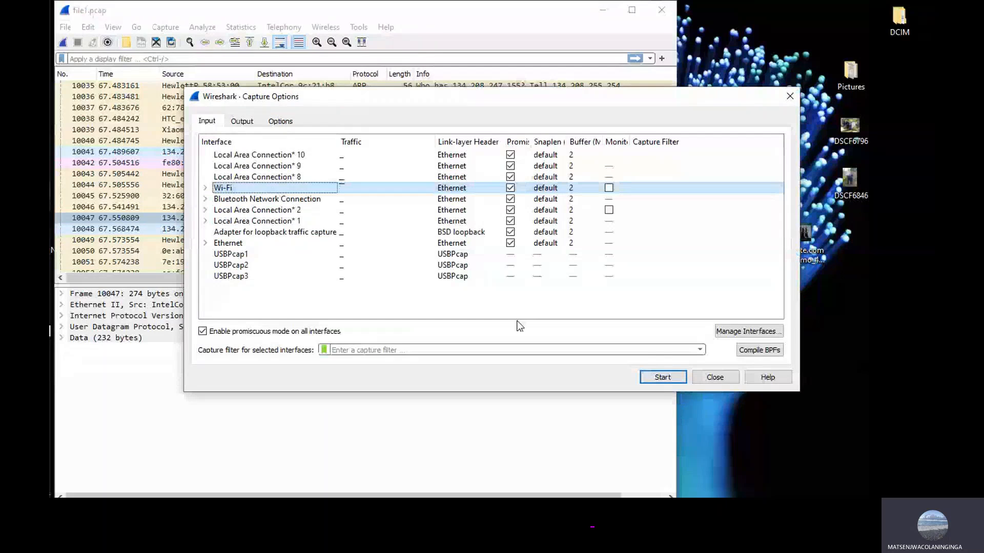
click(668, 380)
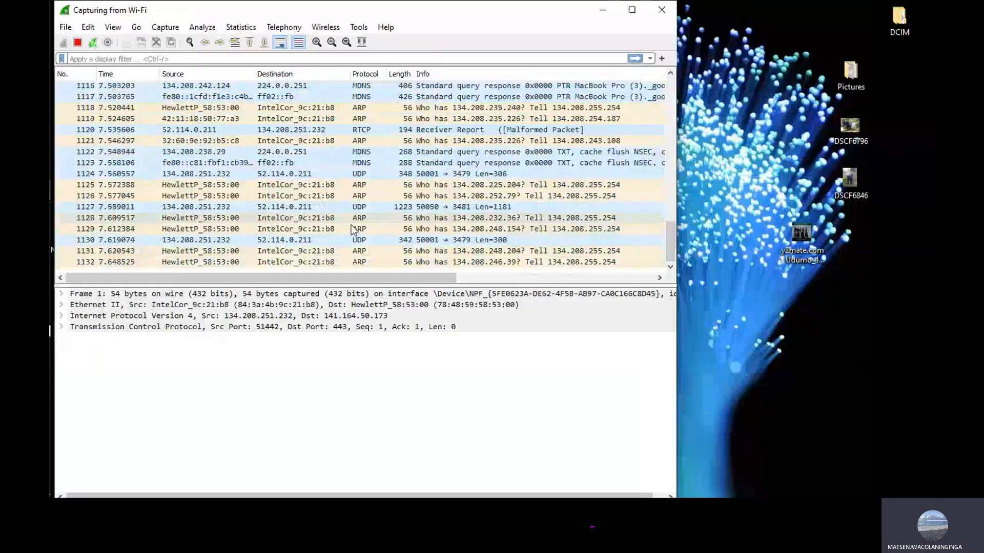
click(78, 43)
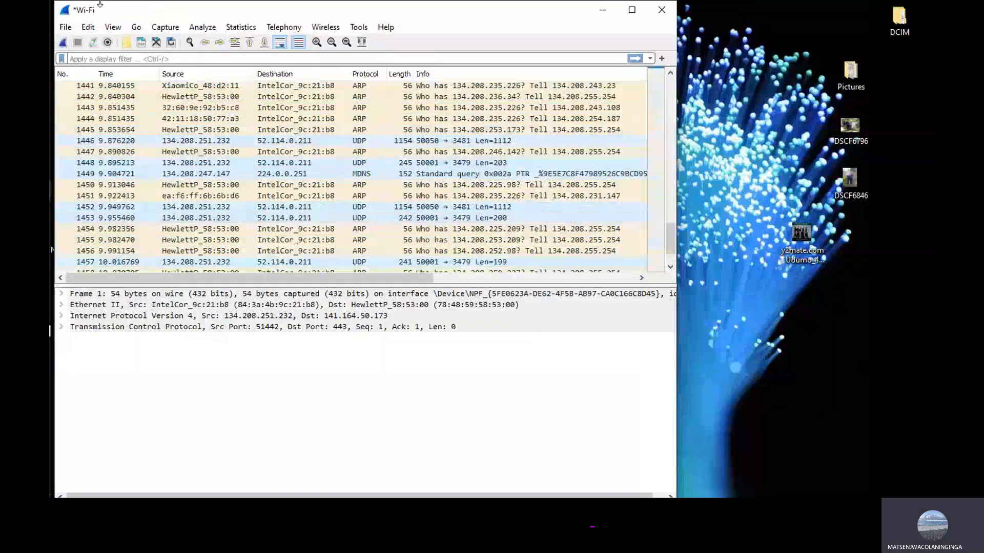
click(65, 27)
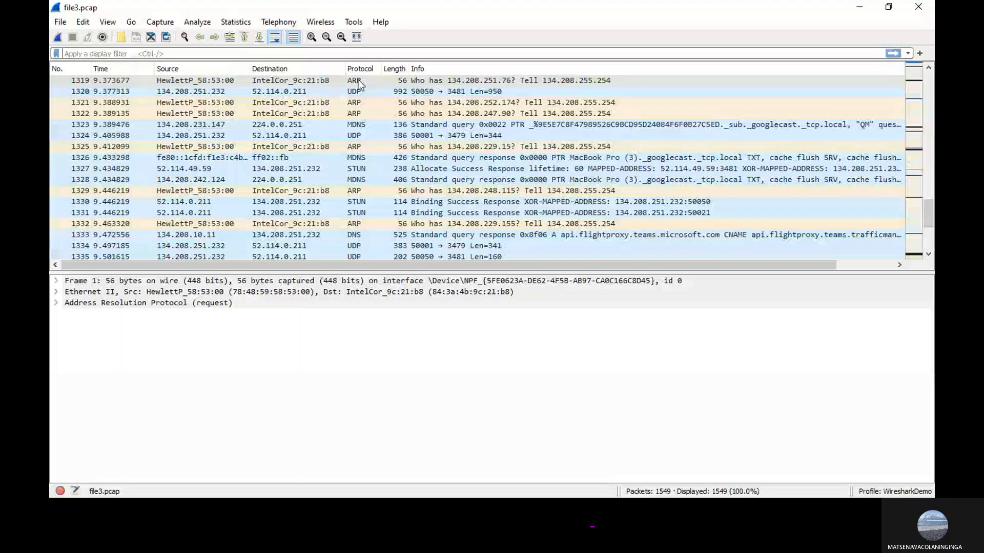
scroll(358, 85, up, 3)
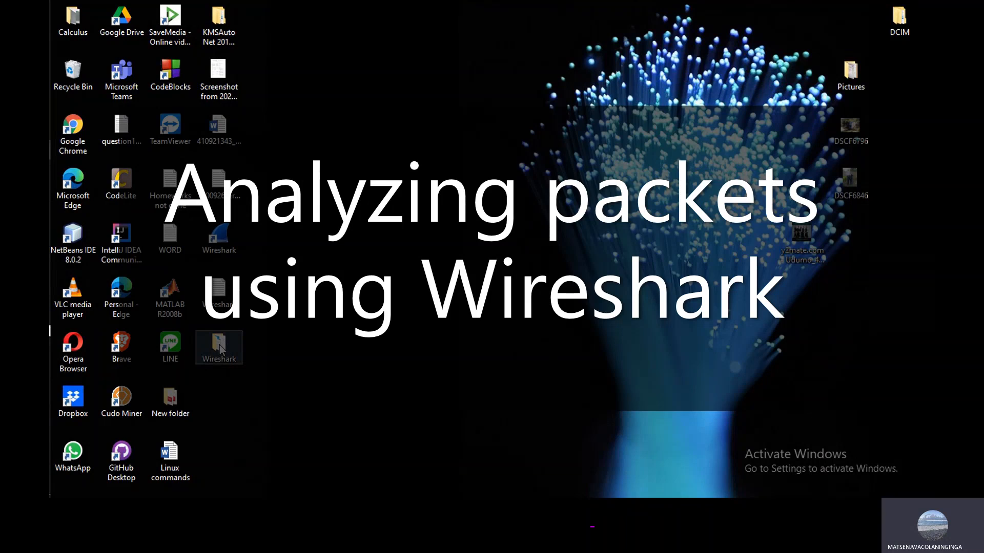
Step: Open the Wireshark folder from the desktop, maximize its window, and open the tcppacket capture file
mouse_move(218, 355)
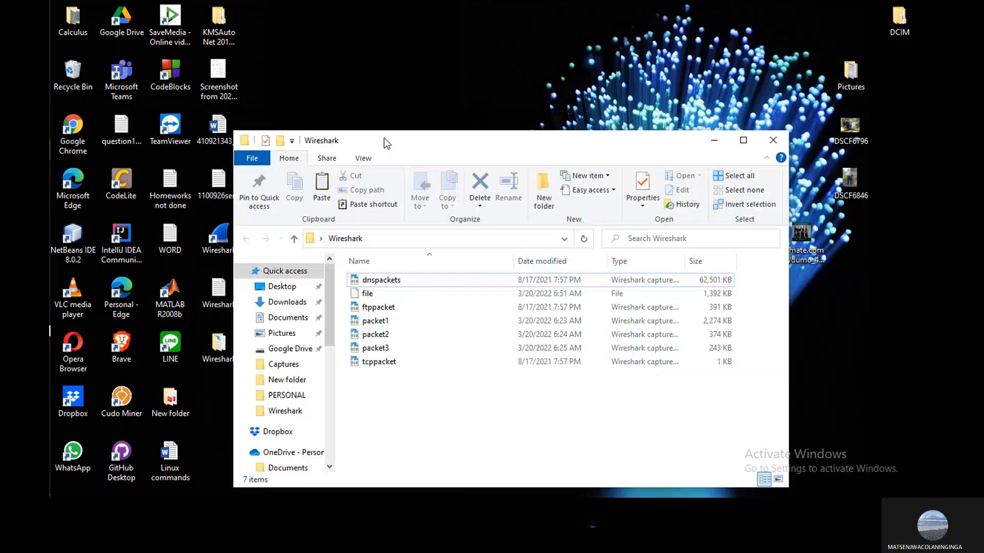
drag(383, 137, 358, 7)
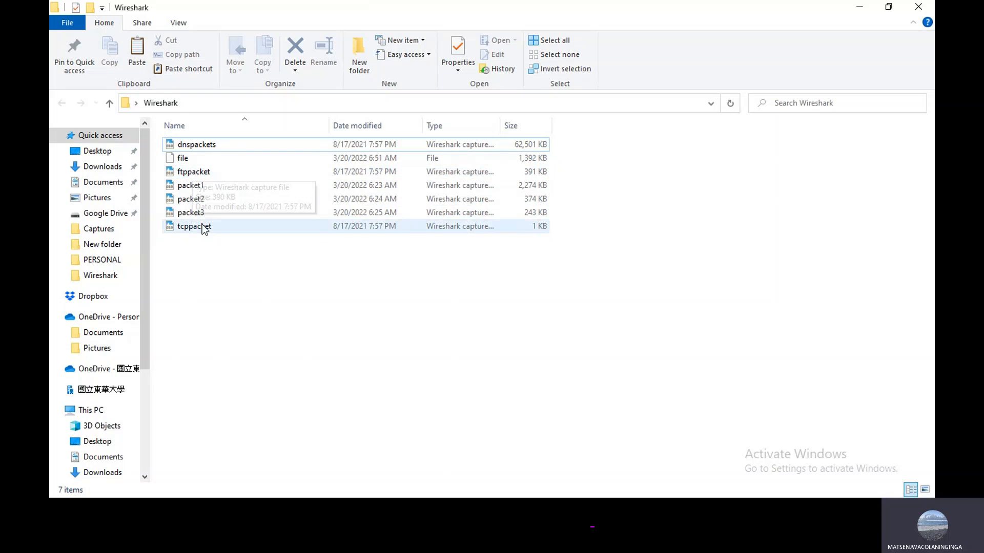
double_click(174, 226)
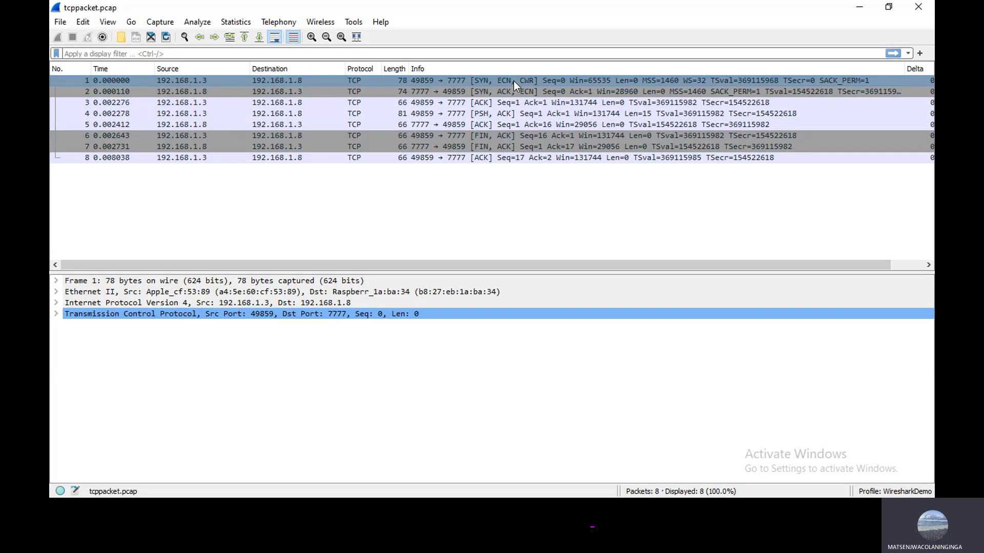
Step: Expand the Frame details of packet 1, compare them across packets 2 to 6, and collapse the section
click(56, 281)
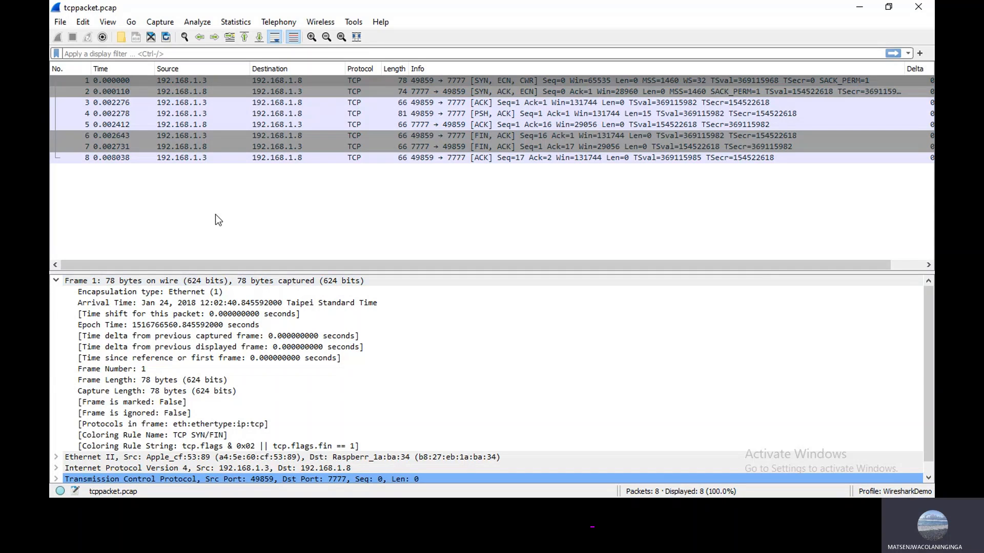
click(288, 92)
click(292, 103)
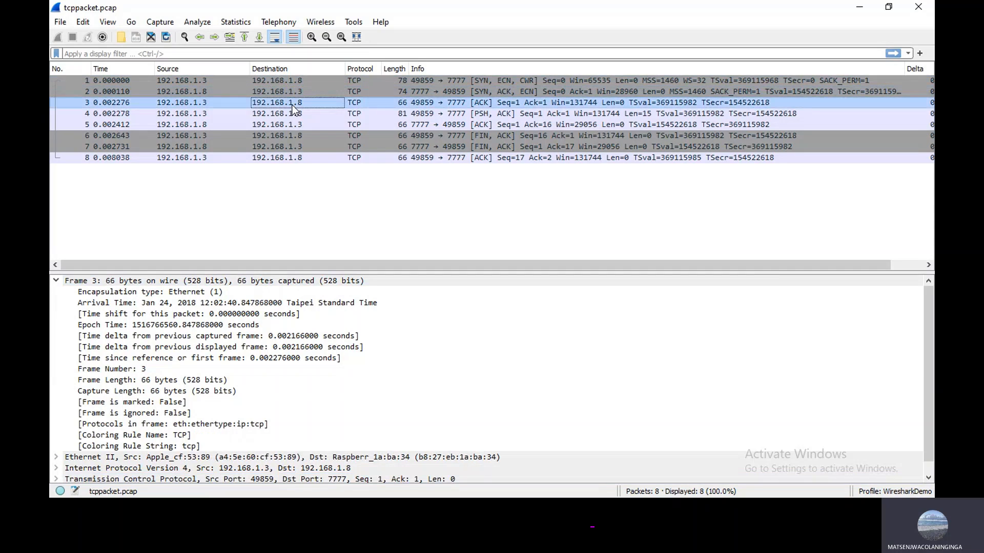
click(293, 112)
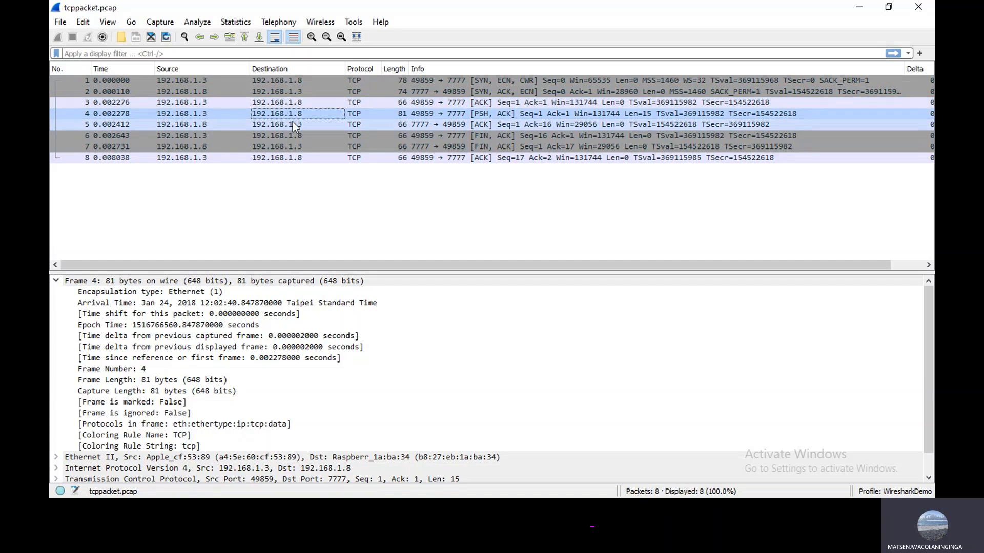
click(293, 124)
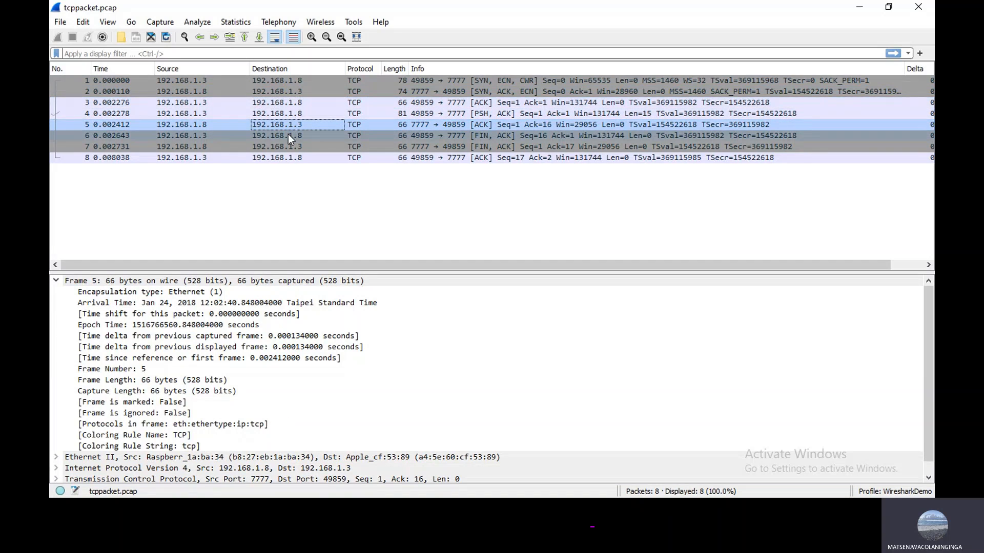
click(289, 135)
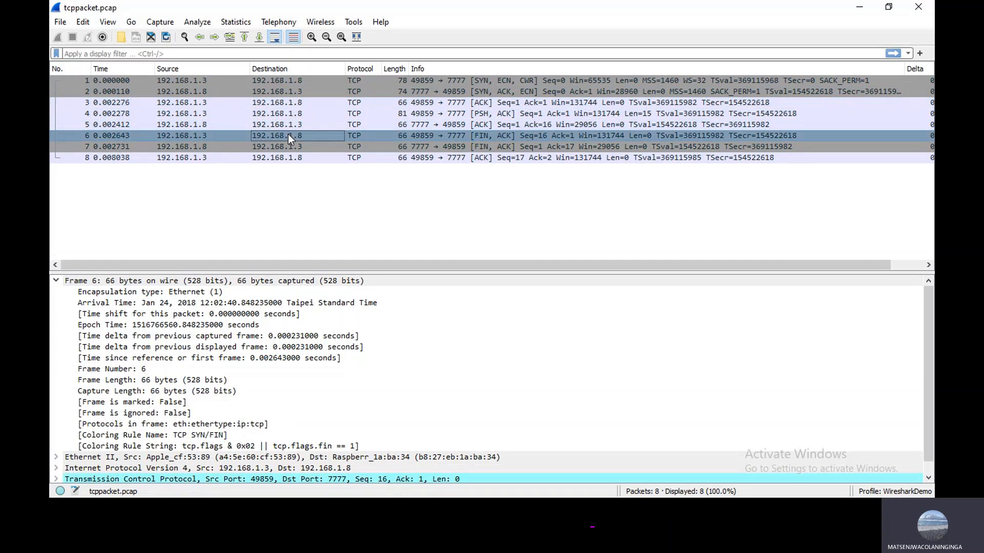
click(57, 281)
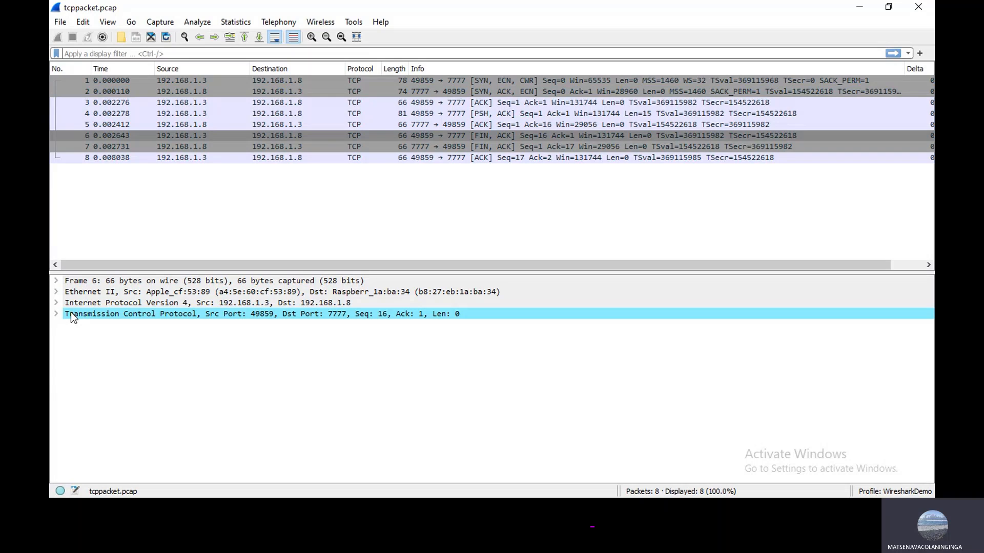
Step: Expand packet 6's Frame section again, read its arrival time, lengths, protocols and coloring rule, and collapse it
click(57, 281)
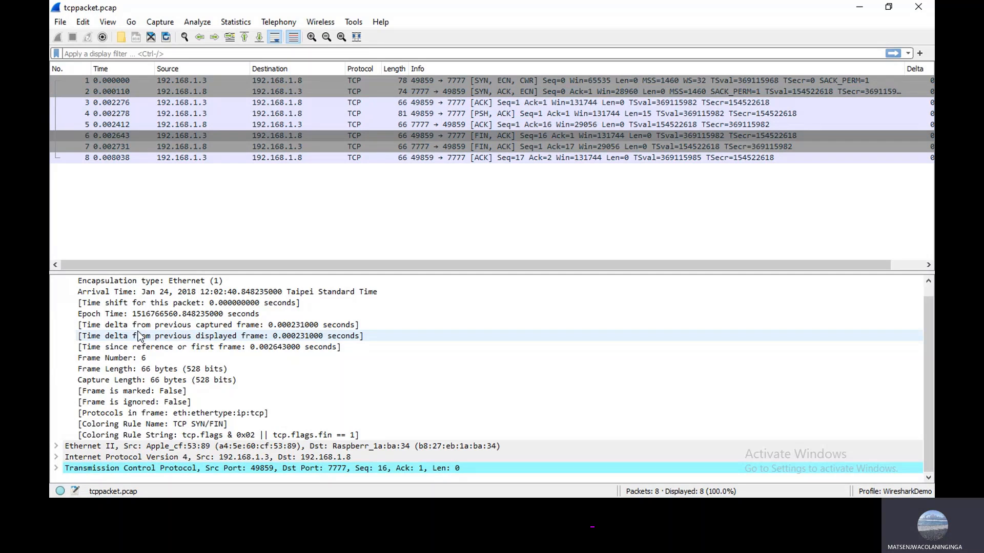
scroll(73, 293, up, 1)
scroll(72, 294, down, 1)
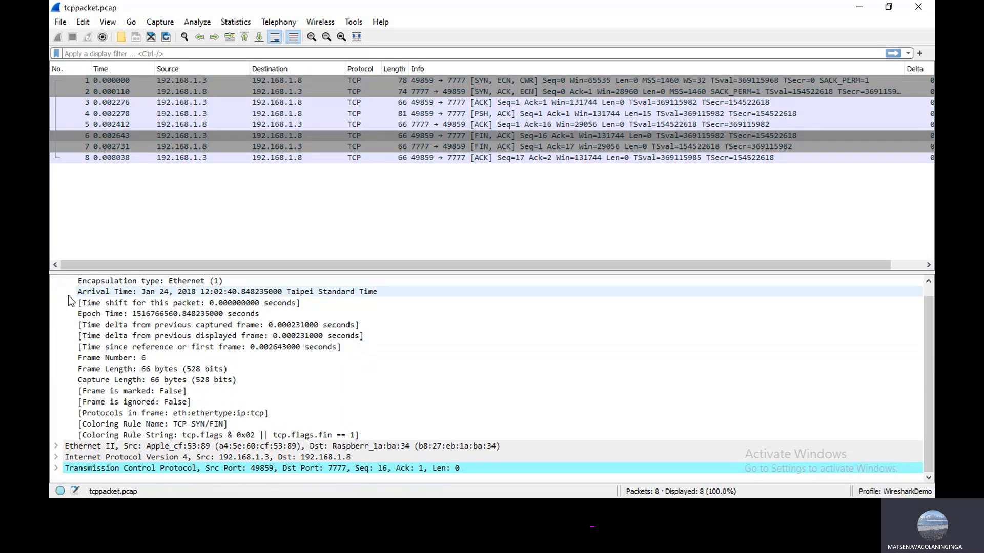
scroll(69, 296, up, 1)
scroll(60, 306, down, 1)
scroll(83, 303, up, 1)
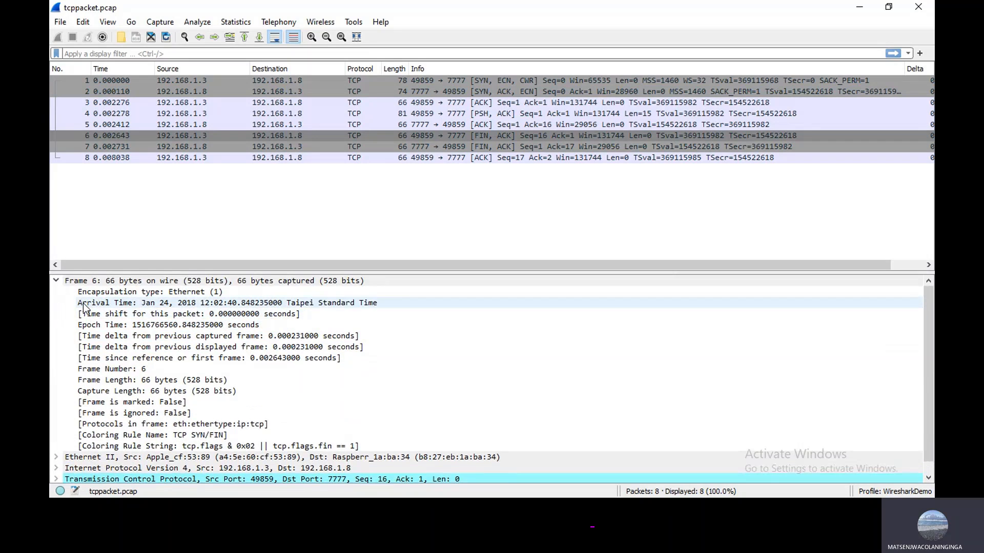
click(56, 282)
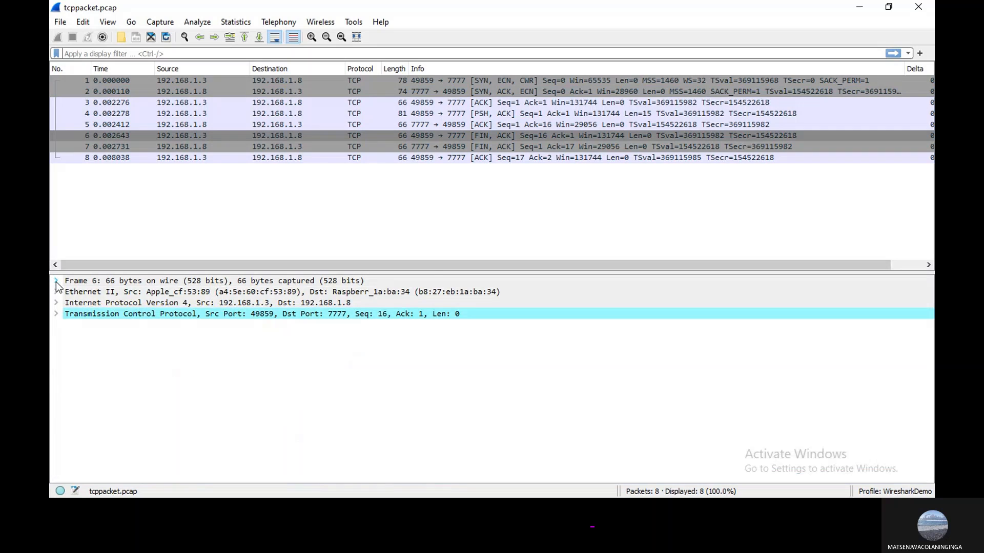
Step: Expand packet 6's Ethernet II section, examine its destination, source and type, and collapse it
click(56, 292)
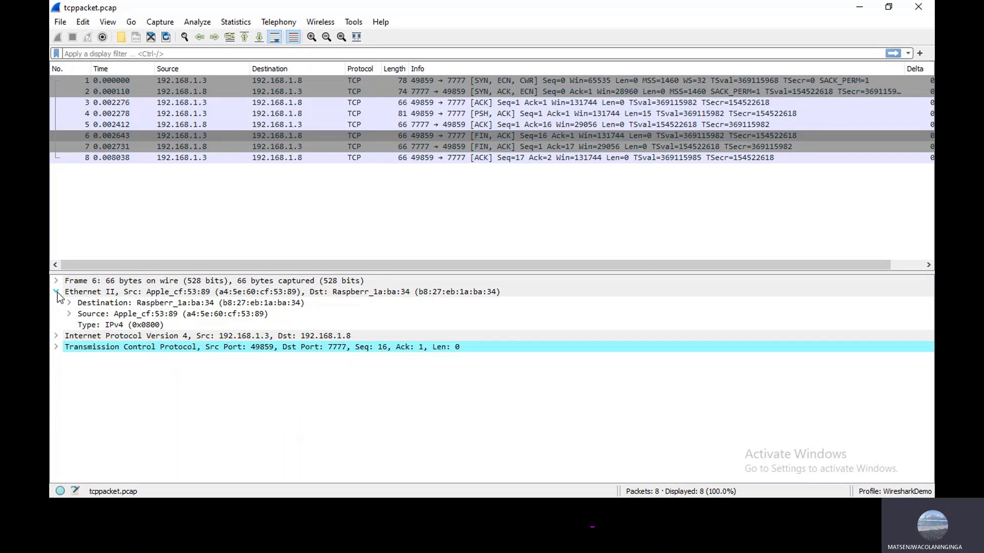
click(90, 293)
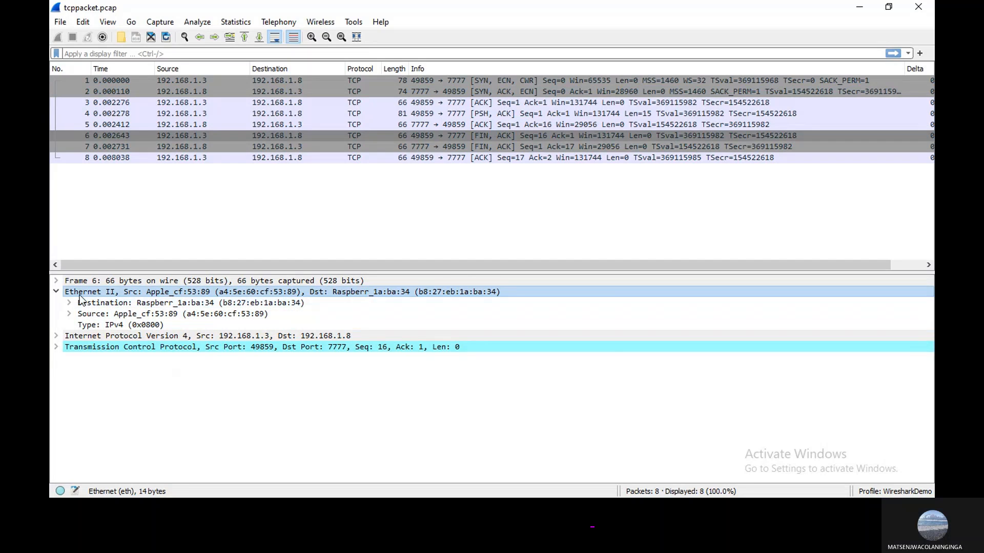
click(56, 292)
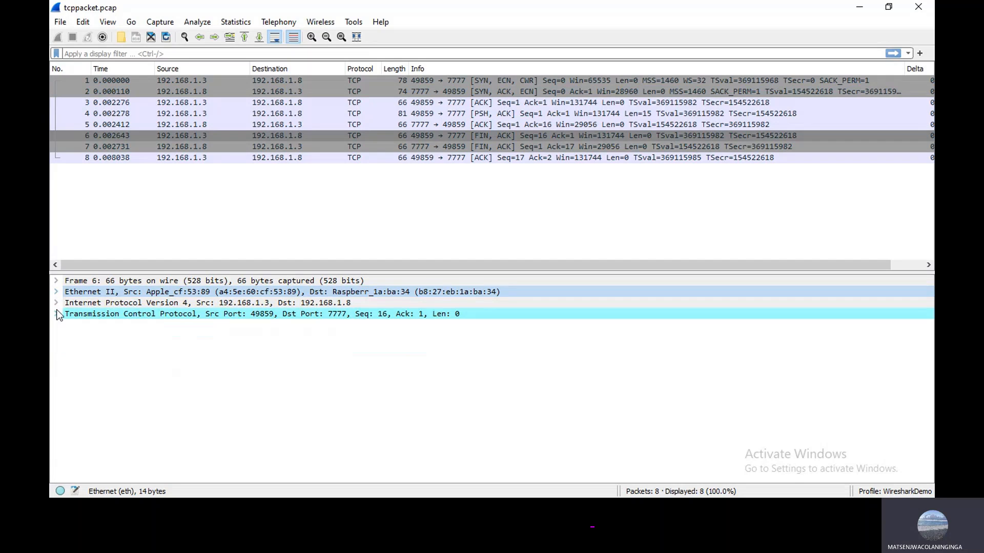
Step: Expand packet 6's Internet Protocol Version 4 and Transmission Control Protocol sections in turn, read through their fields, and collapse each one
click(55, 303)
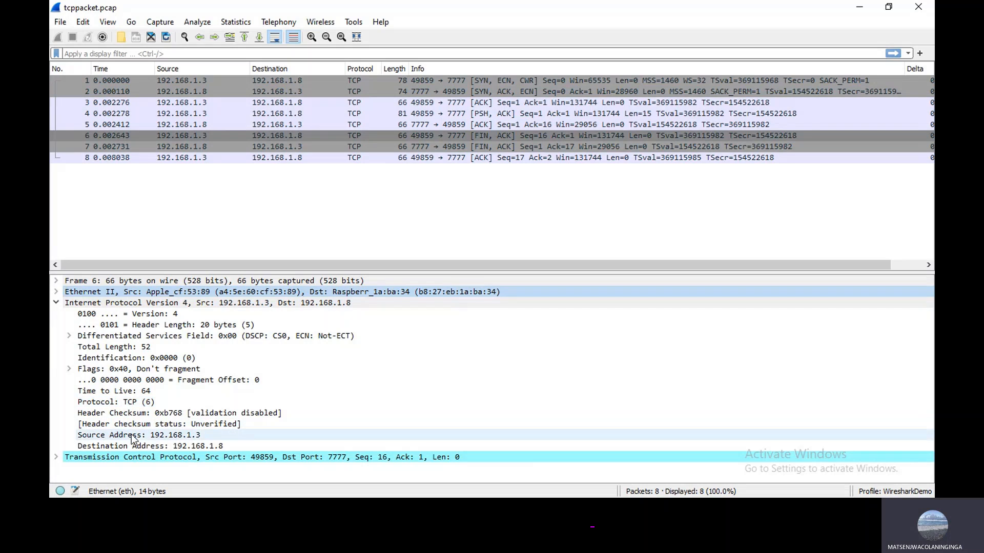
click(55, 302)
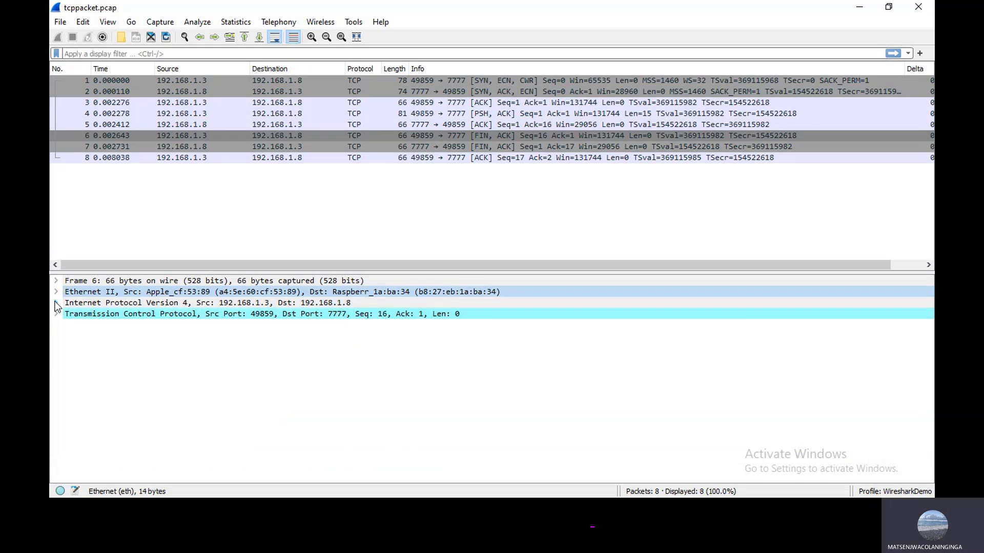
click(56, 314)
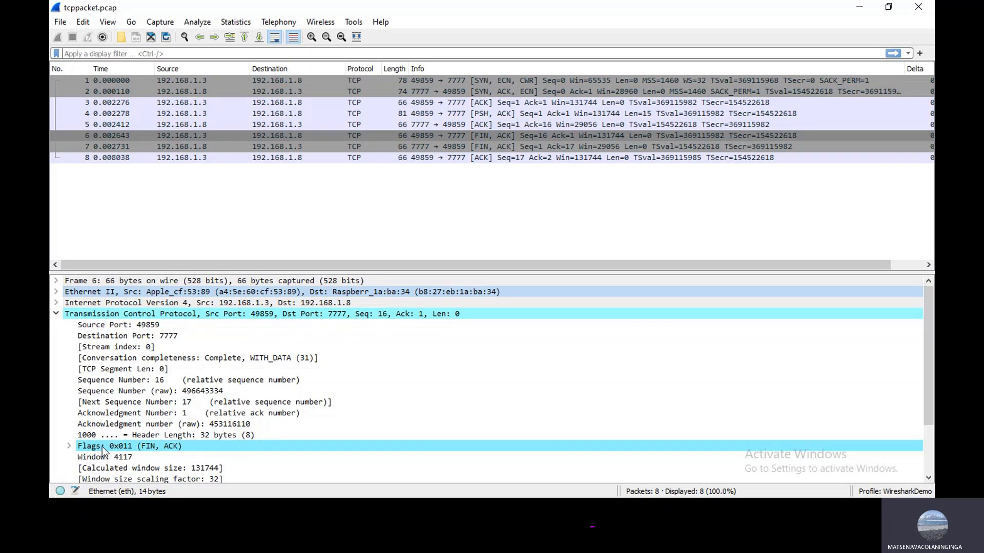
scroll(103, 450, down, 2)
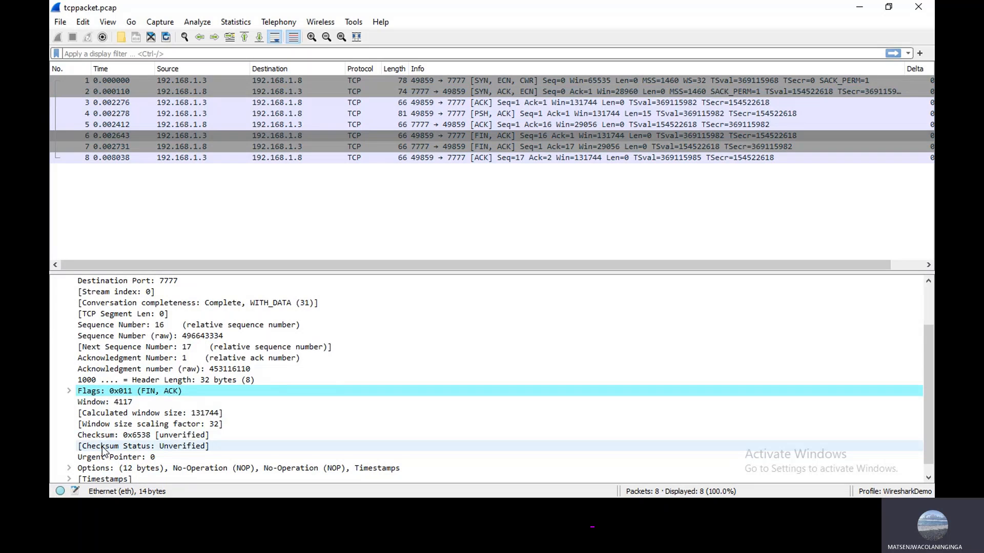
scroll(102, 451, down, 1)
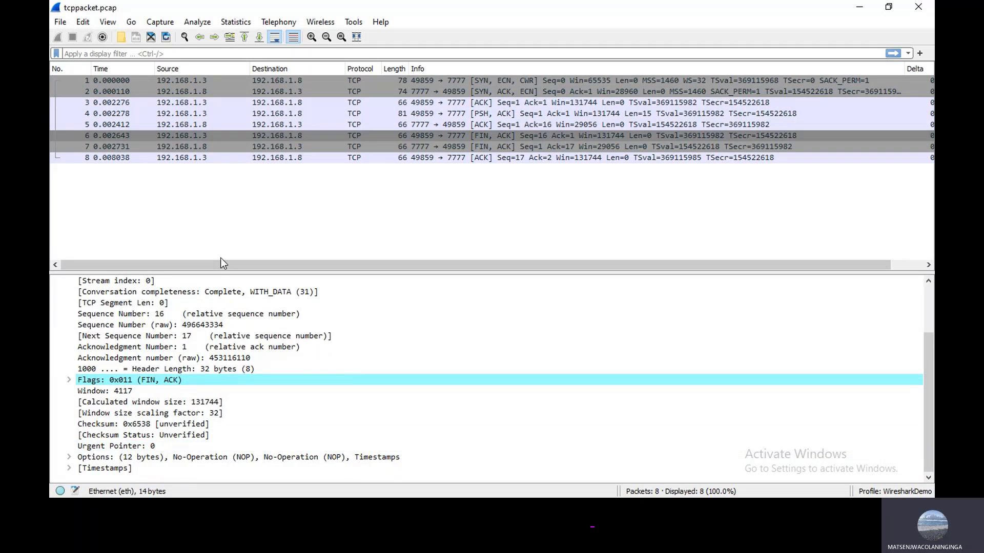
scroll(114, 363, up, 3)
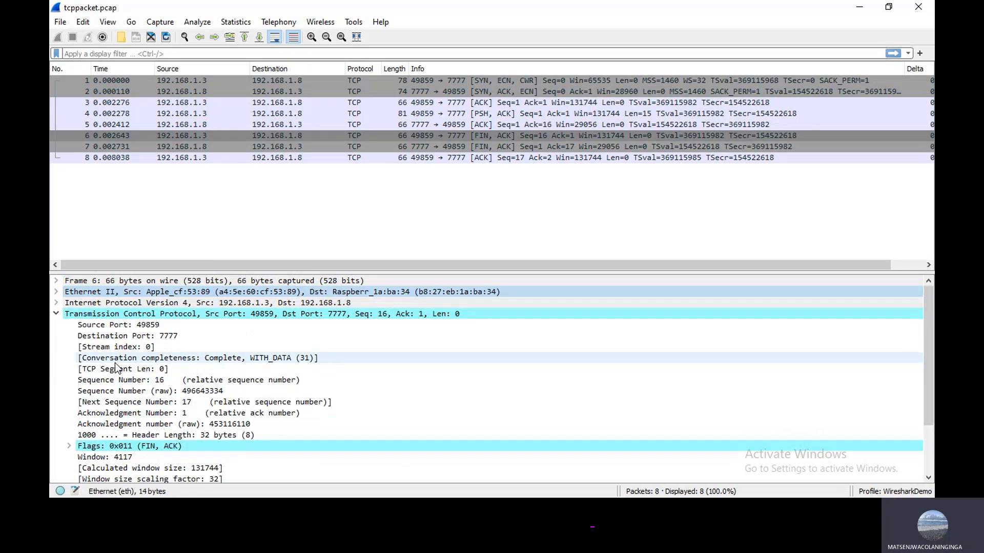
click(54, 313)
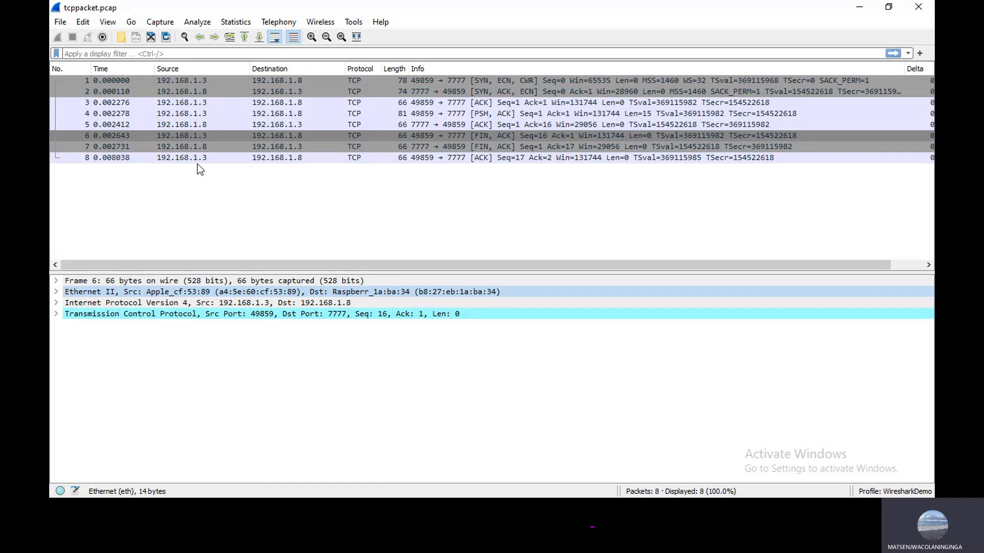
Step: Select packet 4, expand its Data section to examine the payload and its length, and collapse it
click(243, 139)
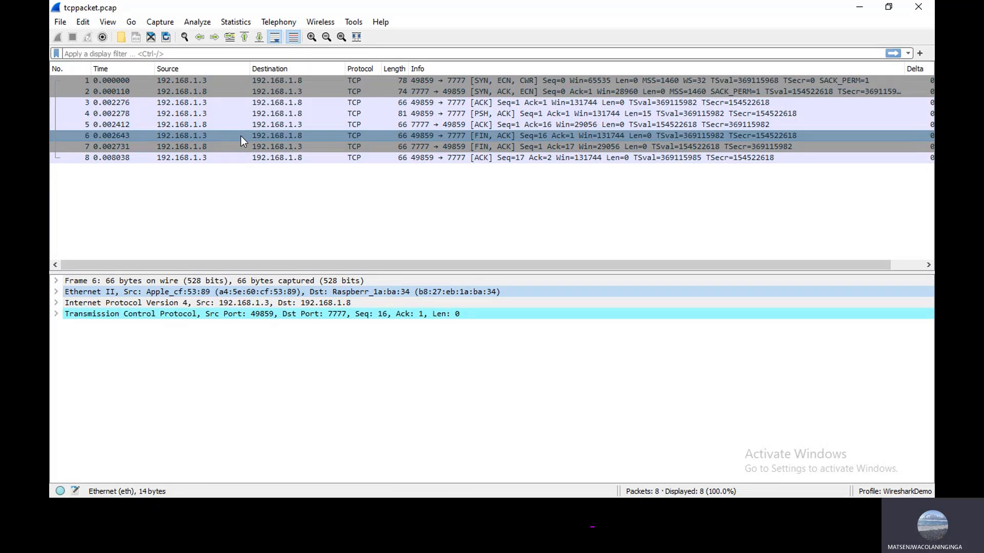
click(272, 113)
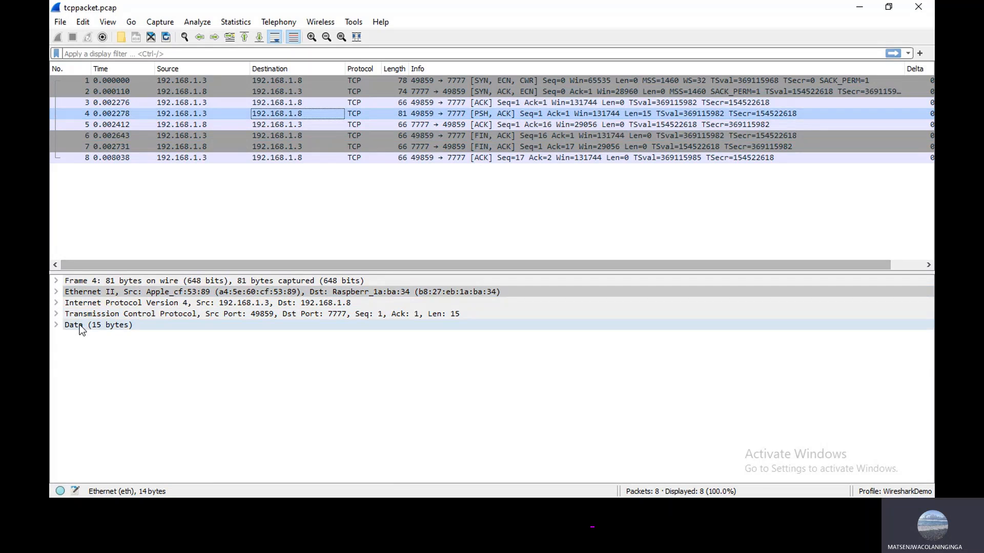
click(57, 325)
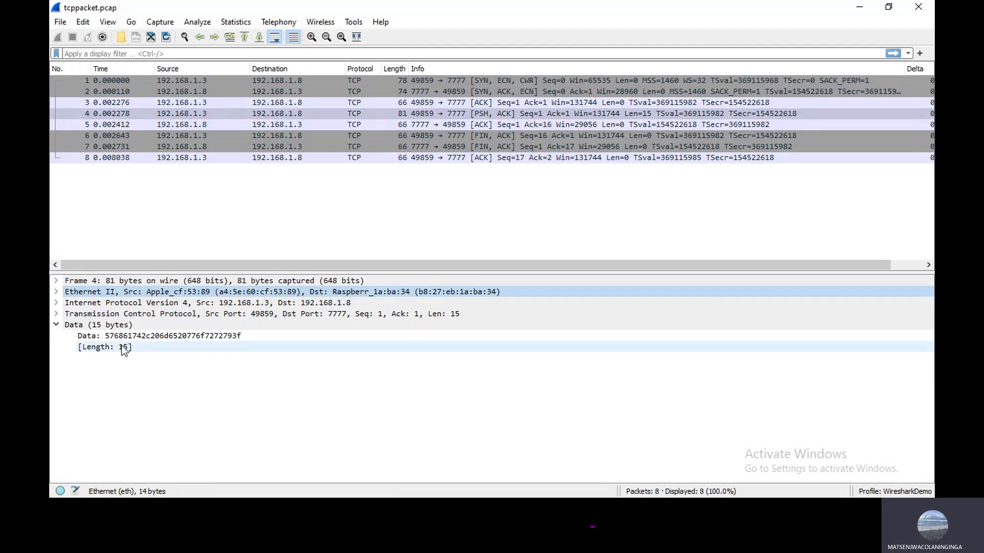
click(56, 325)
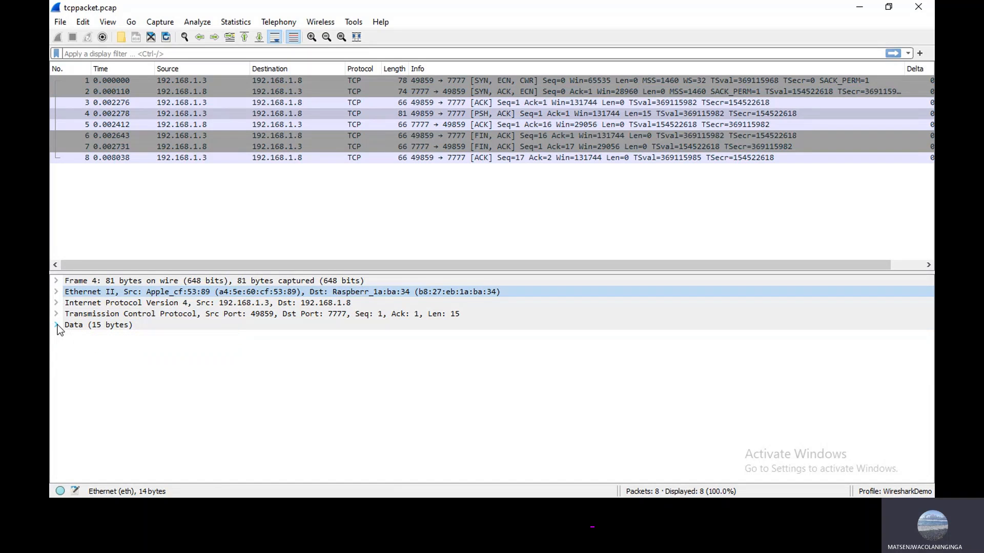
Step: Follow the TCP stream of packet 4 to read its payload as text
right_click(275, 114)
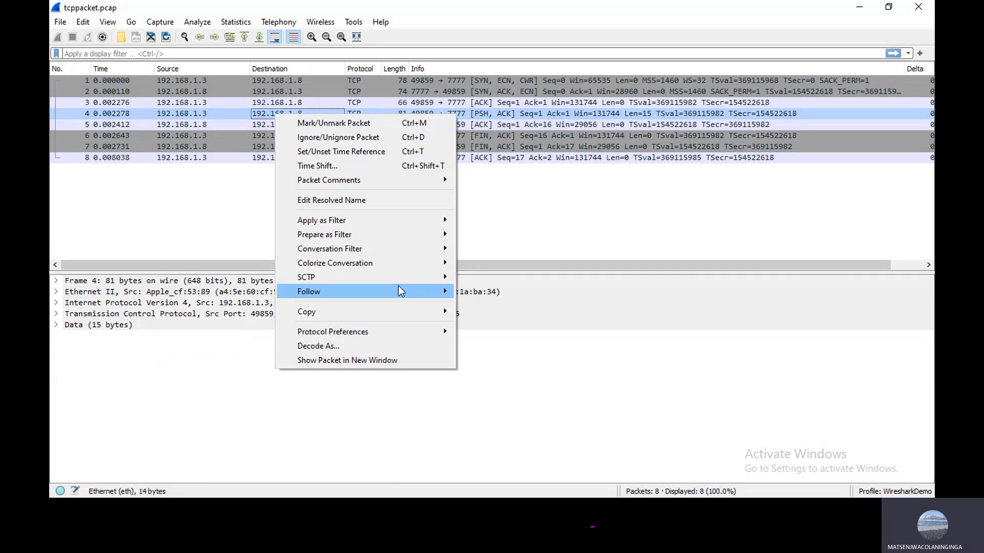
mouse_move(398, 287)
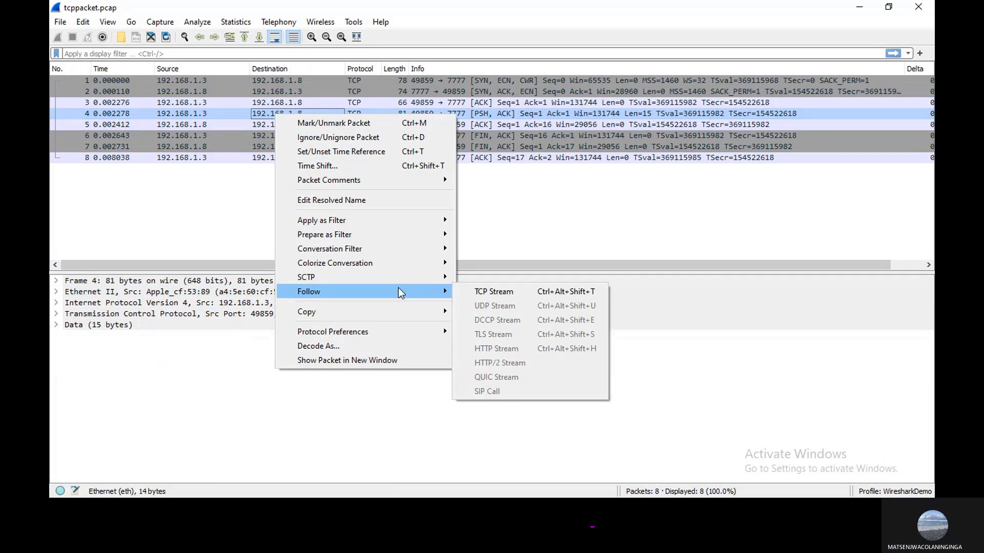
click(490, 292)
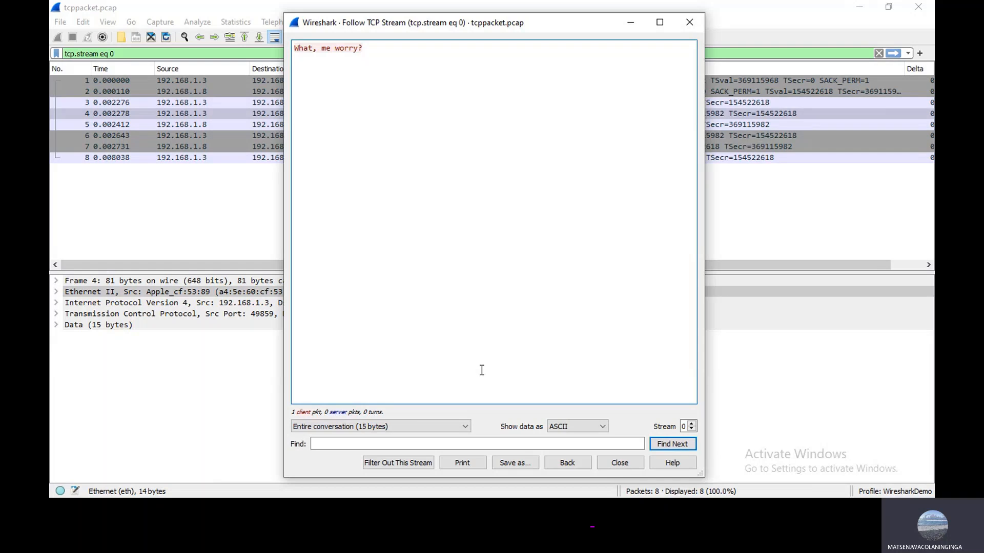
Step: Look through the data display formats offered for the followed stream, keep ASCII, and close the stream window
click(604, 428)
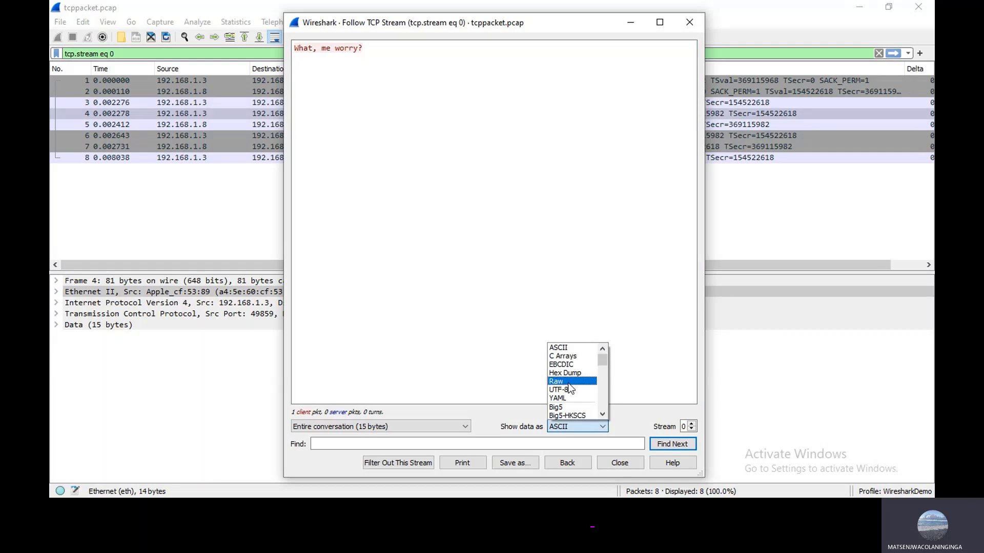
click(604, 412)
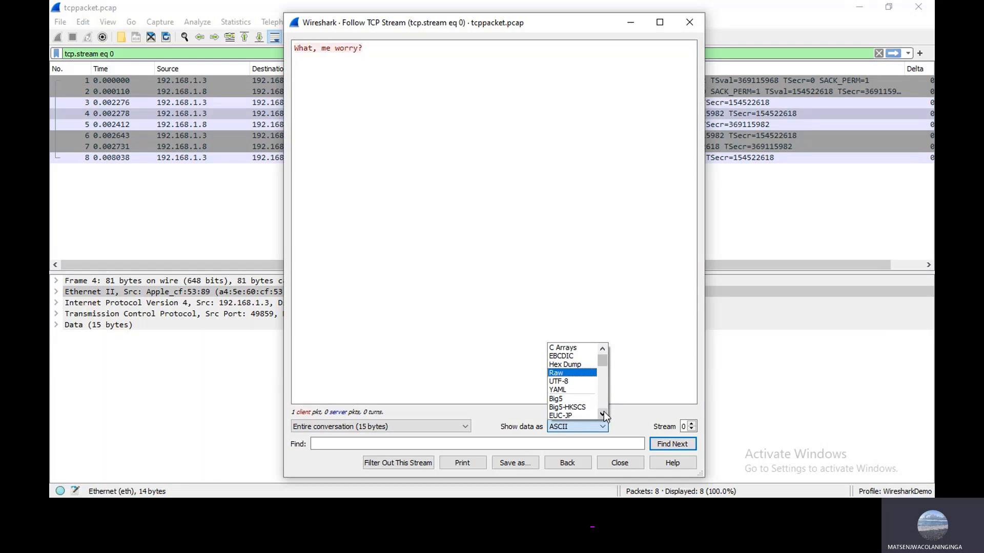
click(604, 412)
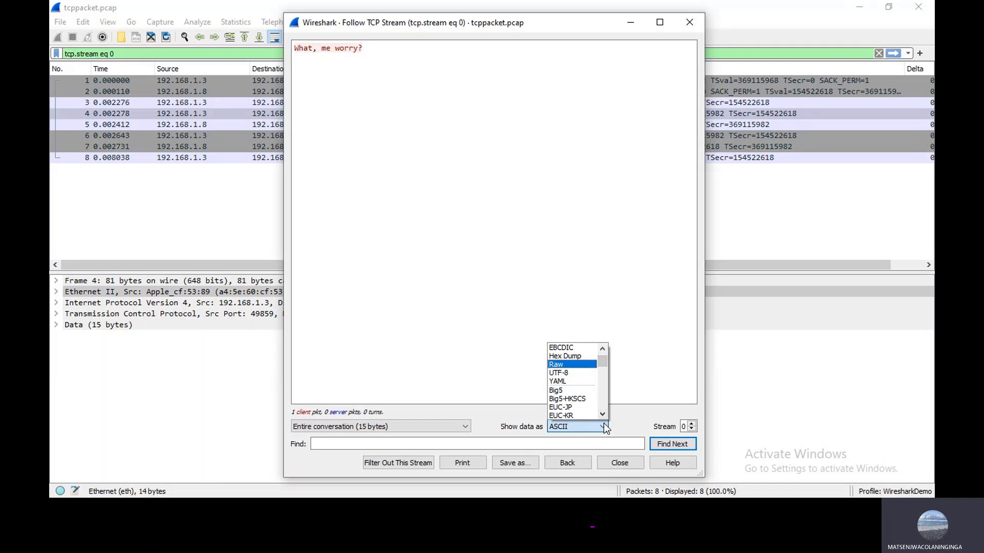
click(604, 423)
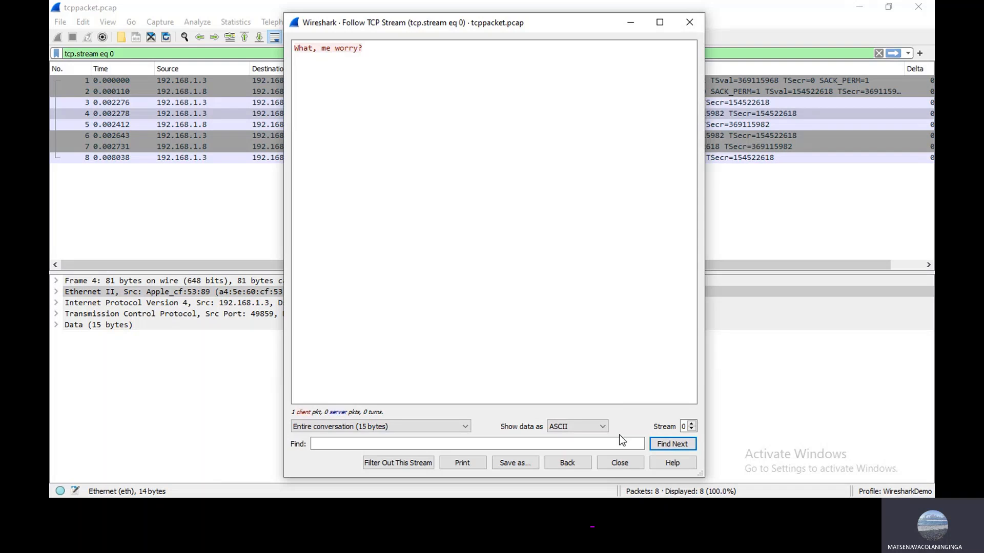
click(620, 461)
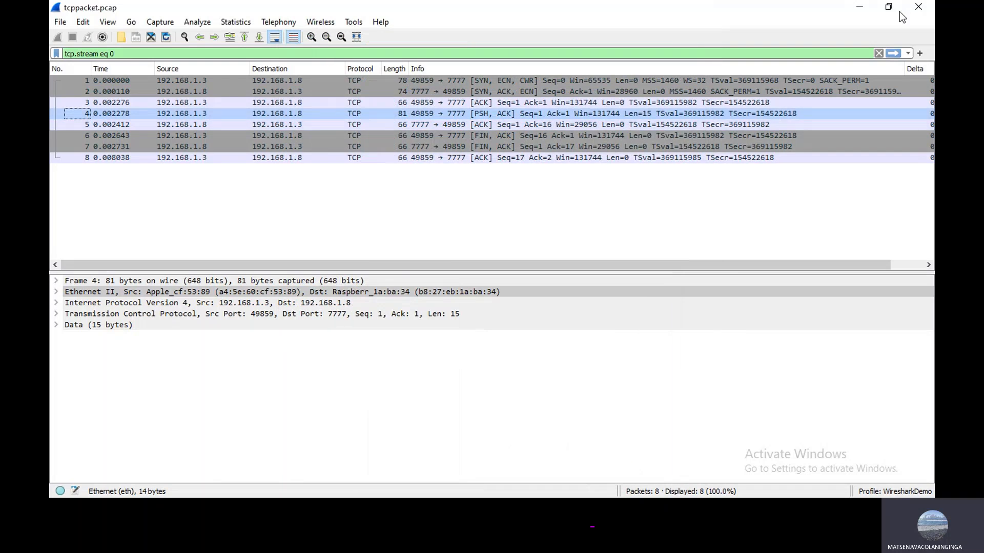
Step: Close the tcppacket capture, open ftppacket from the Wireshark folder, and look over its packet list
click(916, 12)
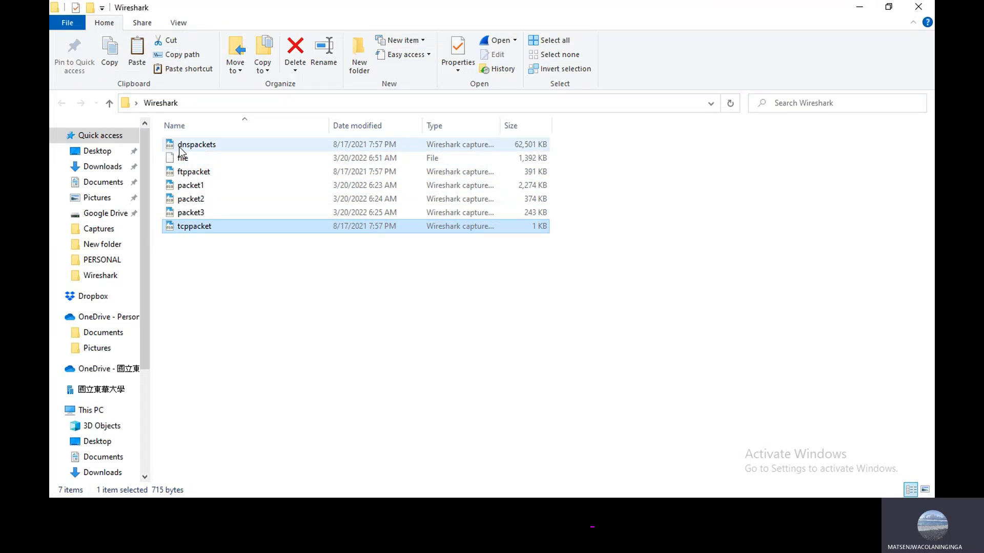
click(171, 175)
double_click(171, 175)
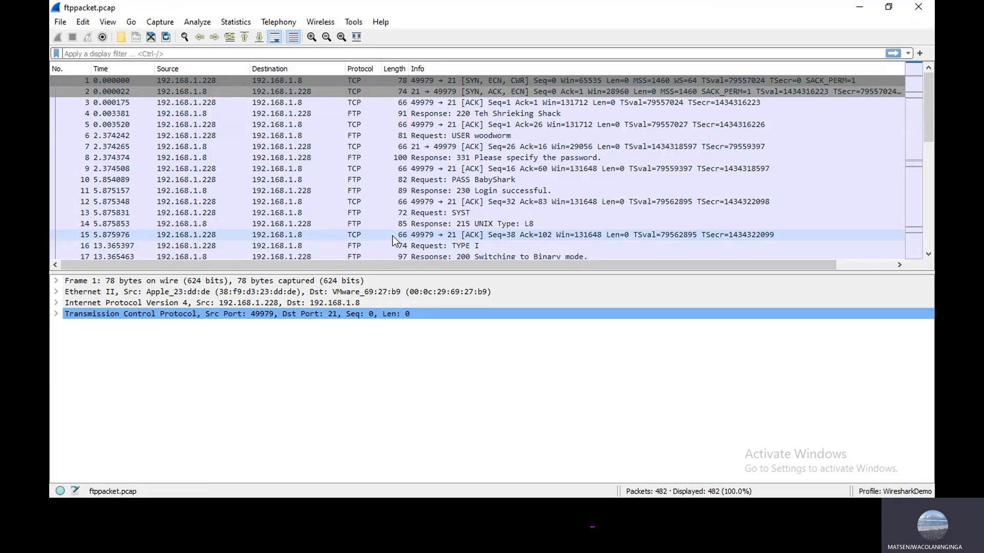
scroll(327, 147, down, 12)
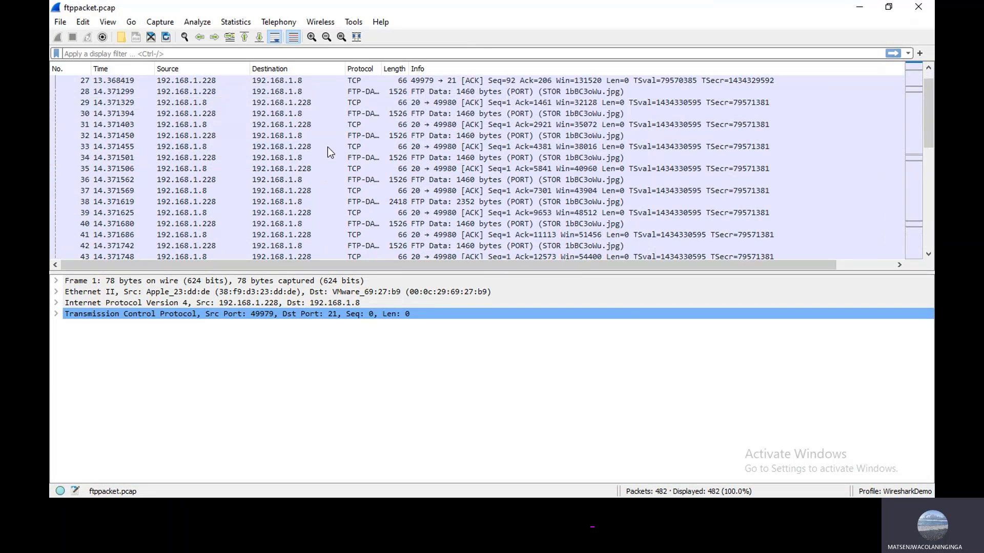
scroll(328, 147, up, 12)
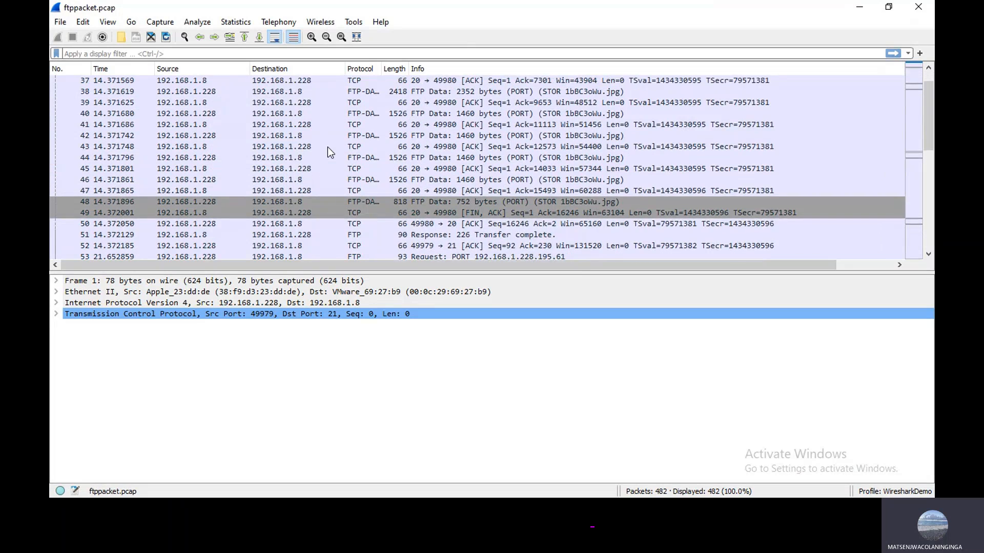
scroll(328, 146, up, 1)
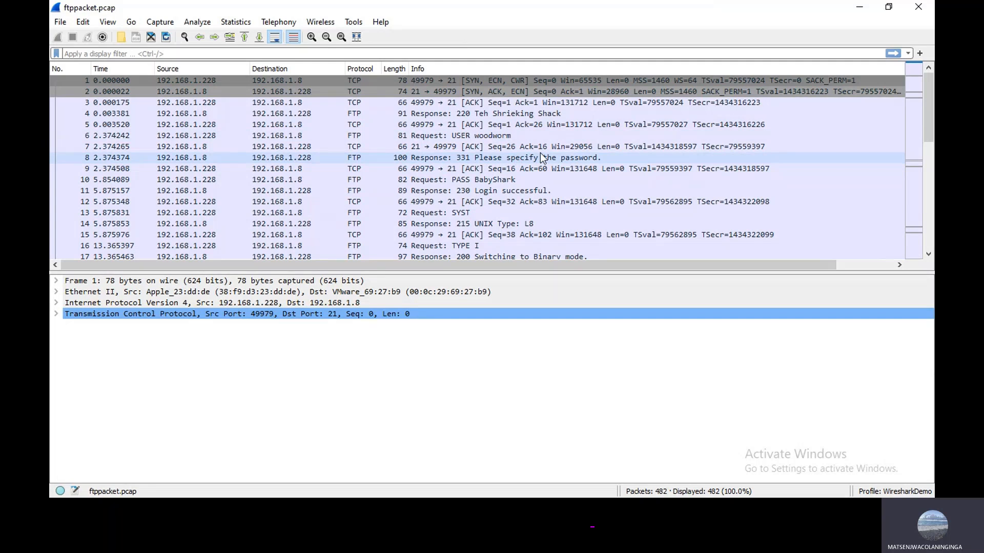
Step: Follow the TCP stream of FTP packet 17, read the login and file transfer conversation, and close the stream window
scroll(540, 153, down, 2)
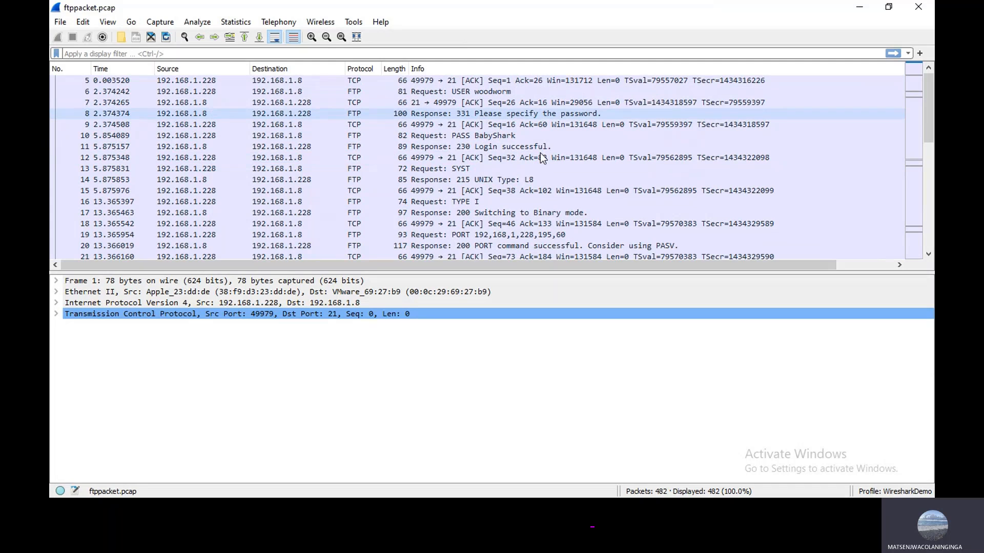
scroll(501, 194, down, 3)
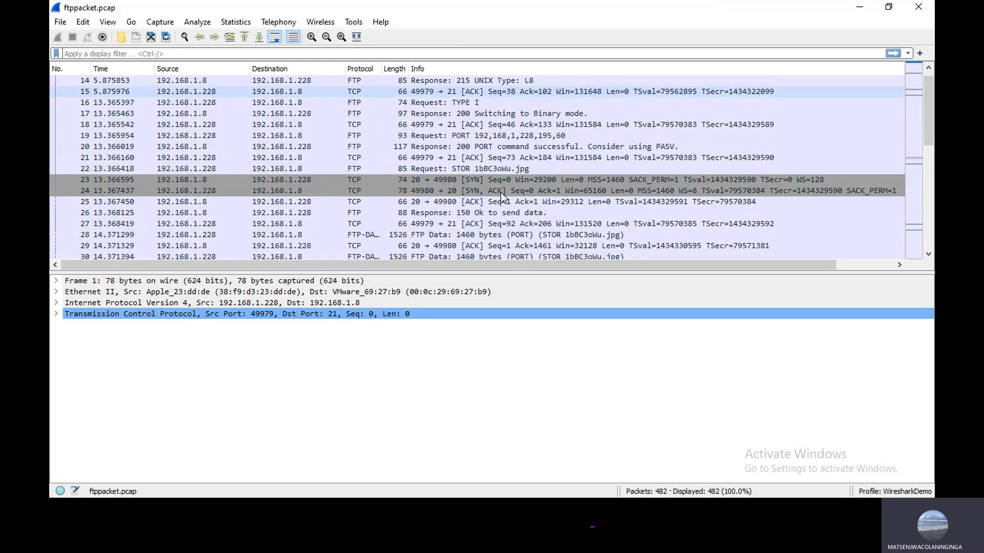
click(358, 118)
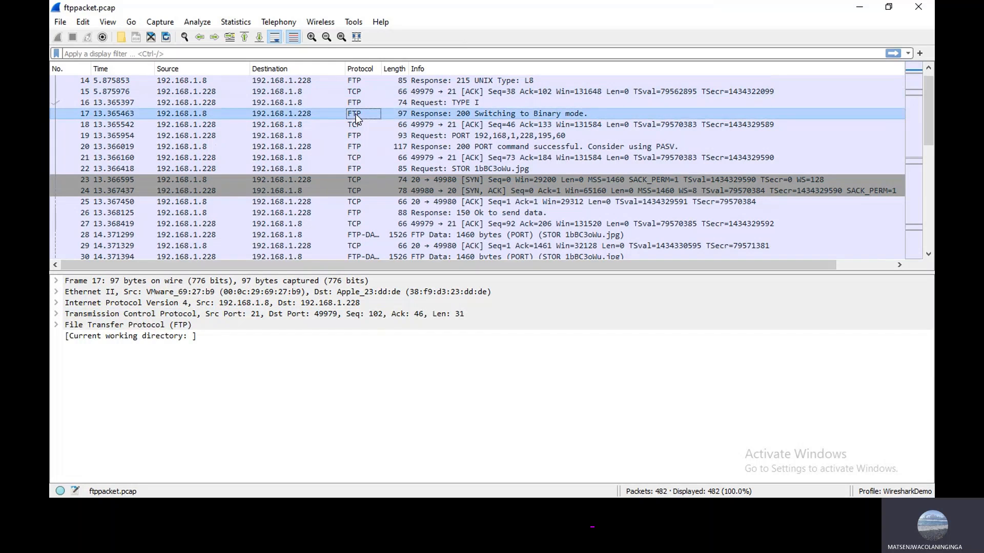
right_click(357, 117)
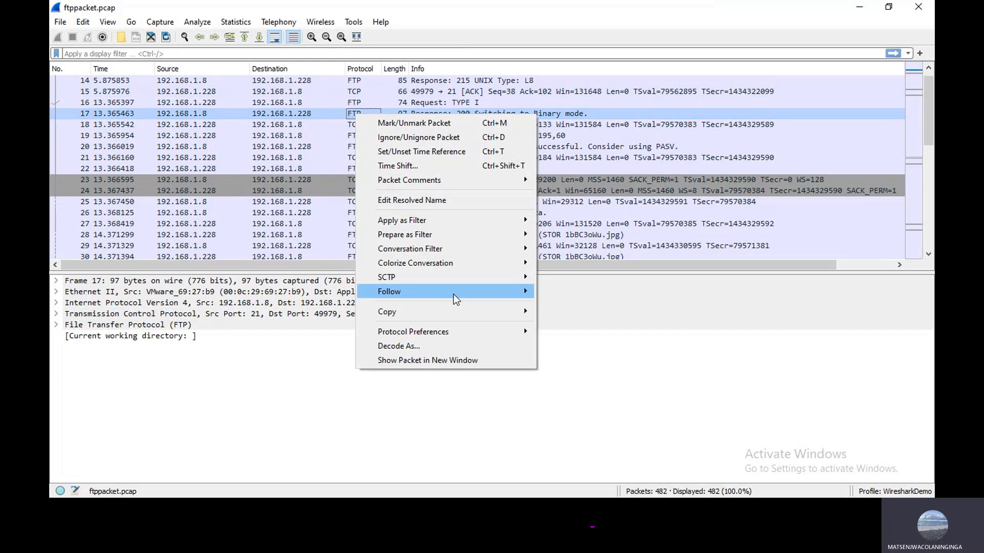
mouse_move(466, 293)
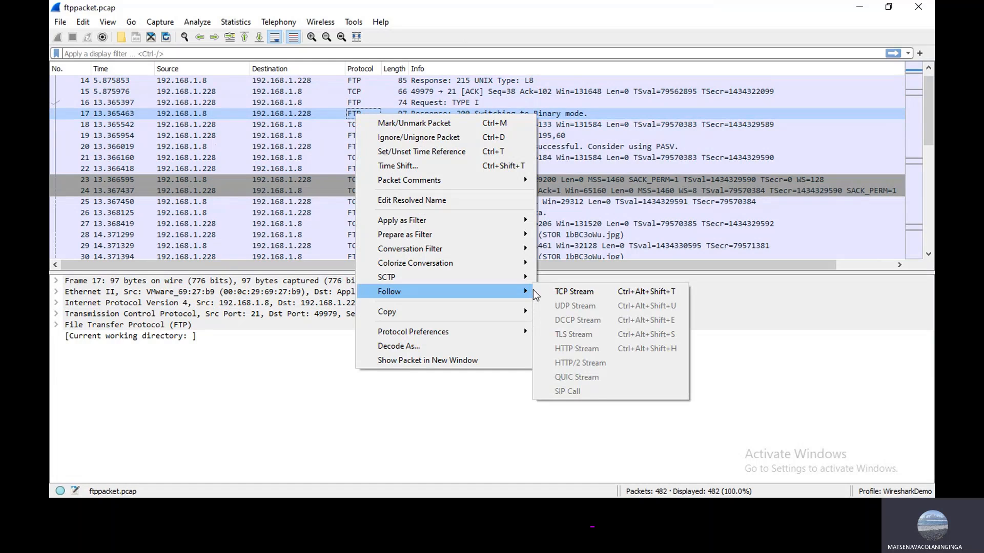
click(553, 291)
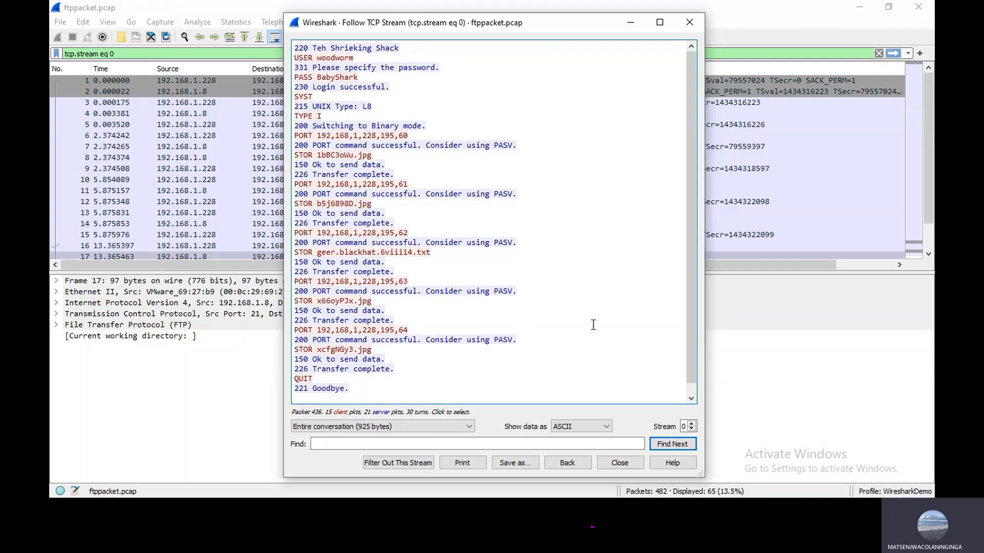
click(619, 463)
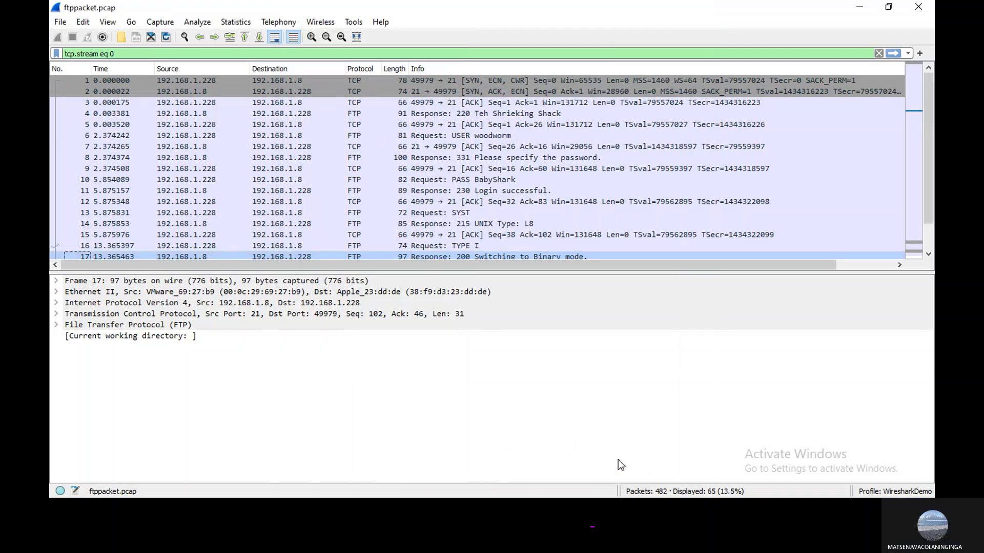
Step: Close the ftppacket capture, open dnspackets from the Wireshark folder, and look over the protocols in its packet list
click(920, 6)
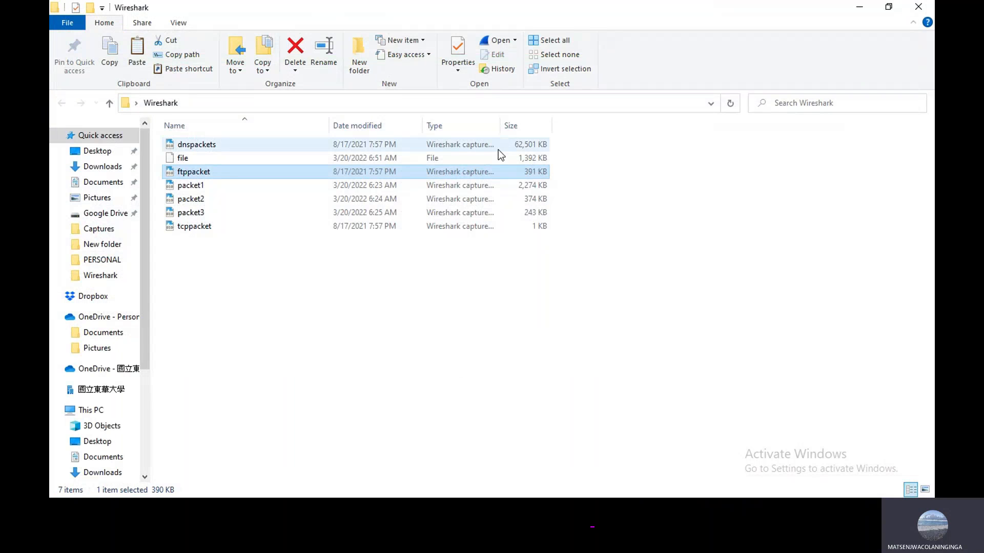
click(174, 149)
double_click(172, 149)
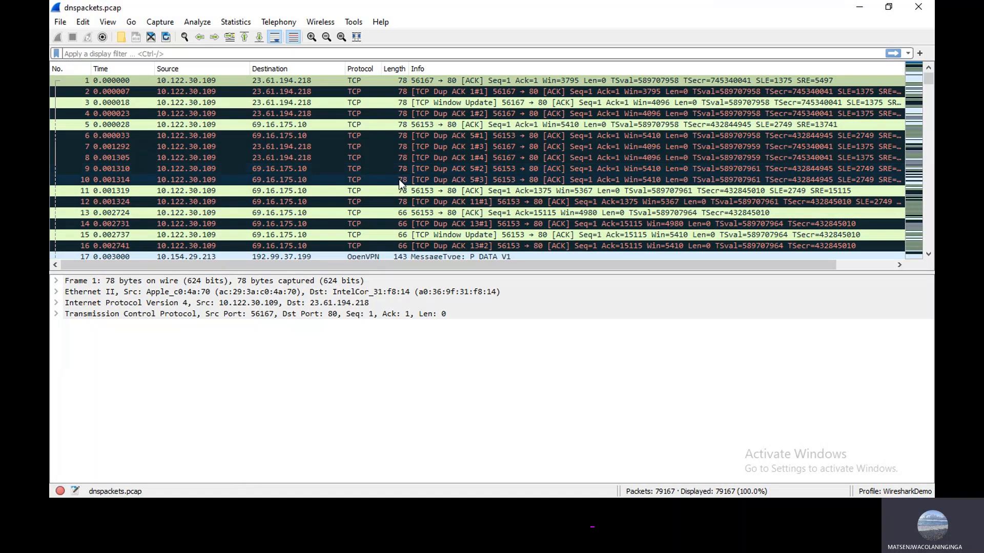
scroll(399, 180, down, 8)
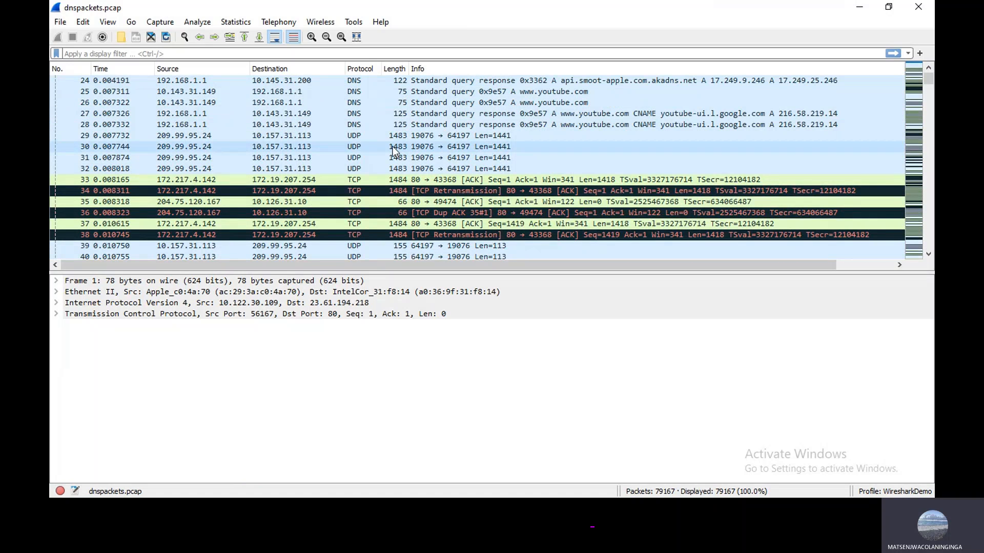
scroll(392, 146, down, 3)
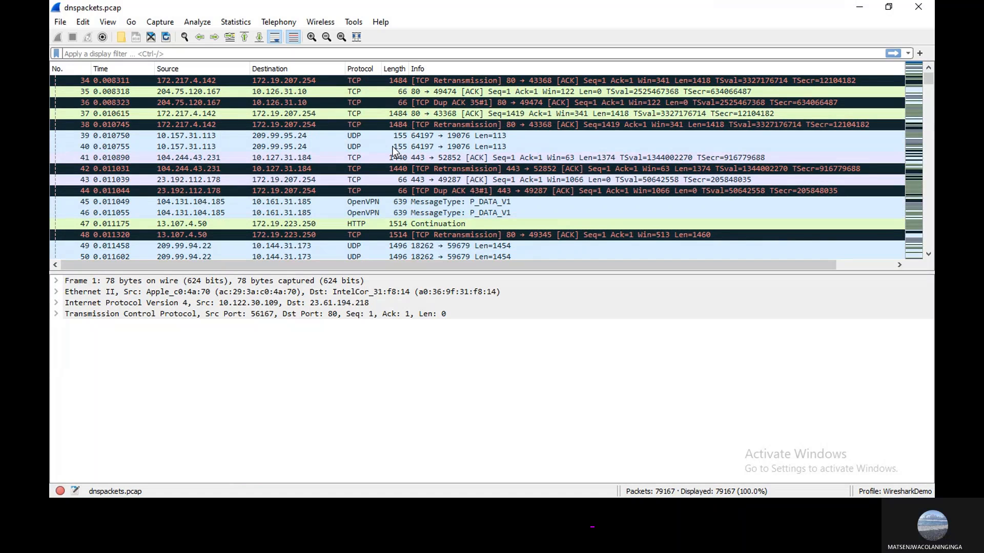
Step: Follow the UDP stream of DNS packet 19, the query for api.smoot-apple.com.akadns.net
scroll(393, 147, up, 3)
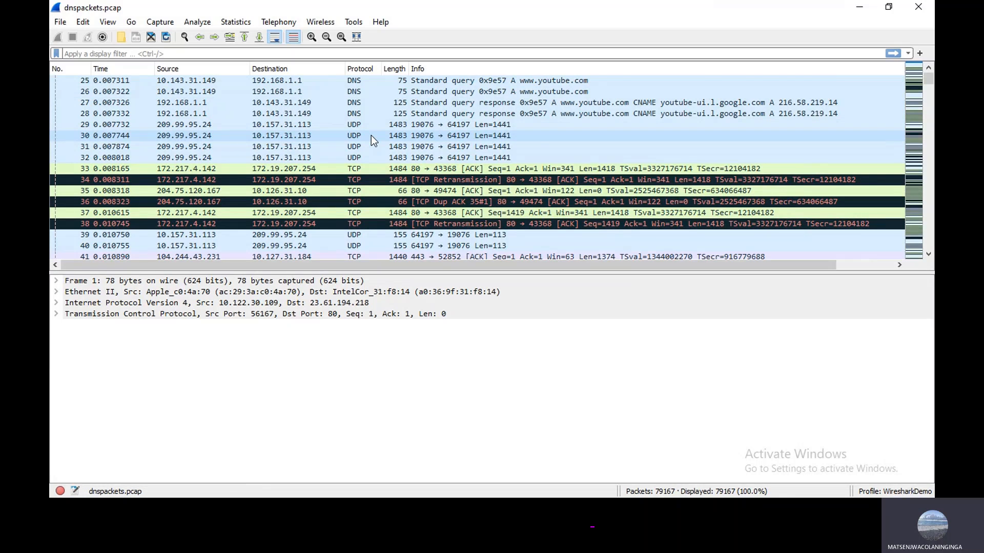
scroll(371, 135, up, 3)
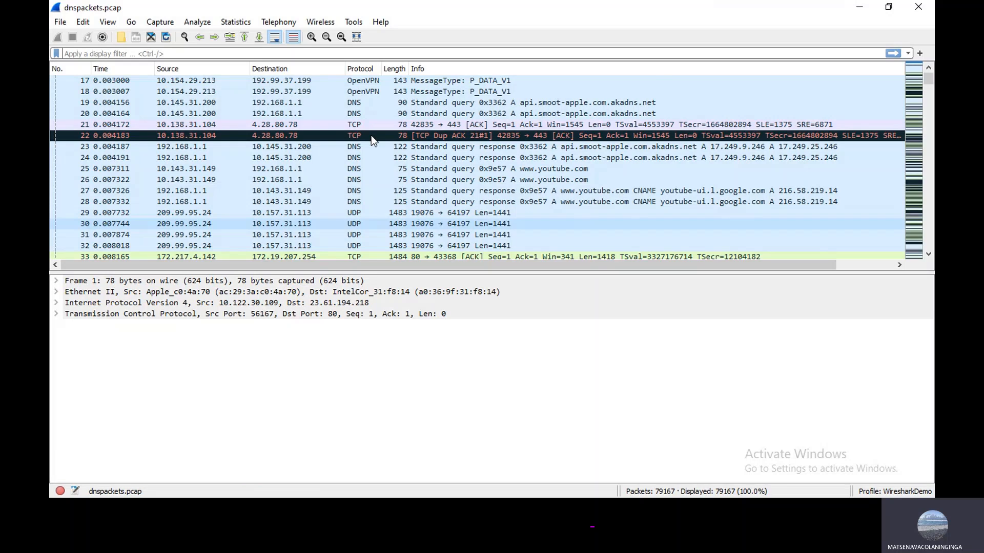
scroll(372, 136, down, 1)
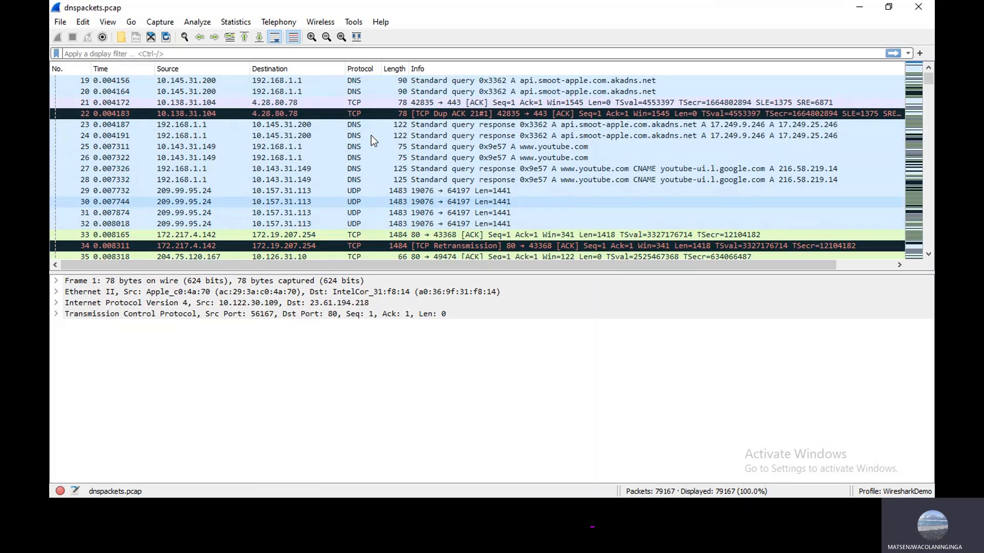
click(352, 82)
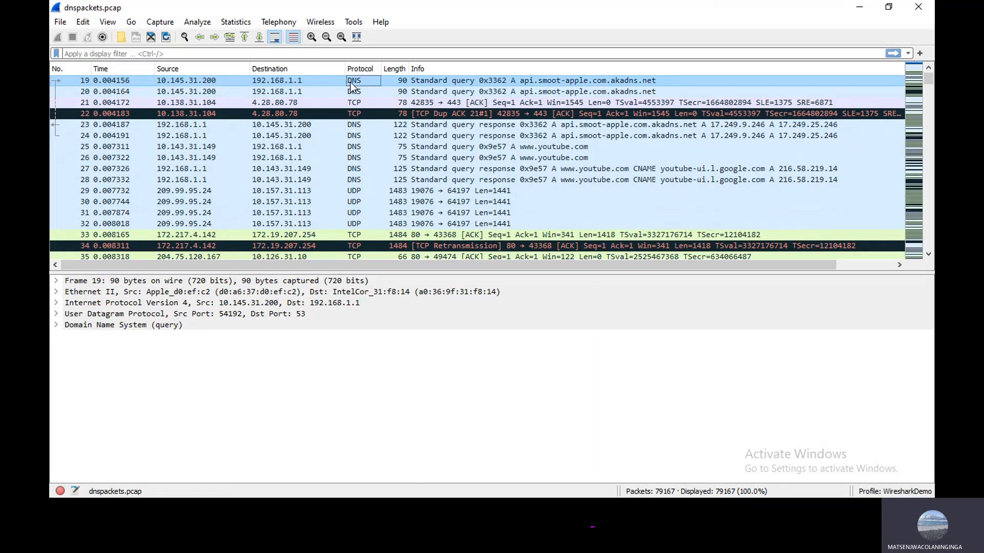
right_click(351, 80)
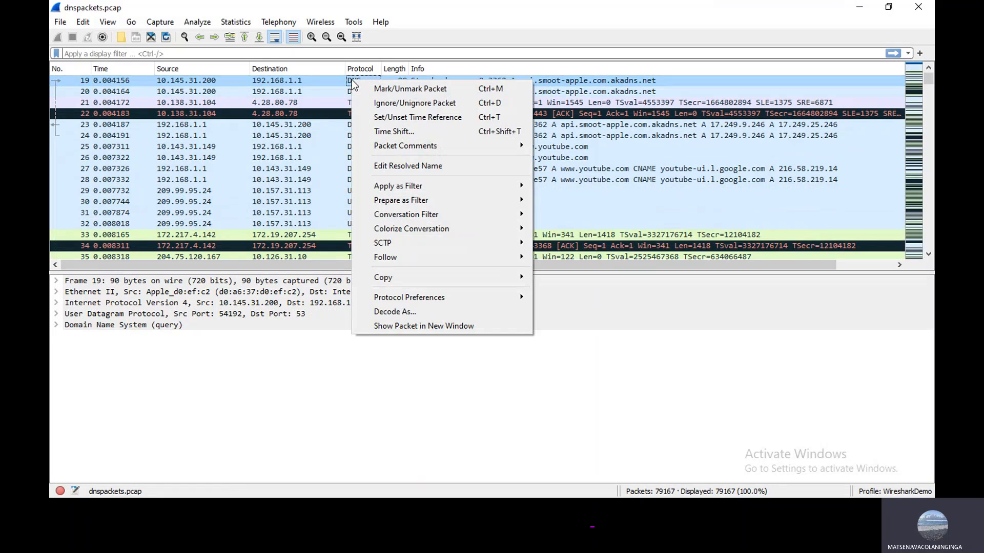
mouse_move(478, 276)
mouse_move(502, 258)
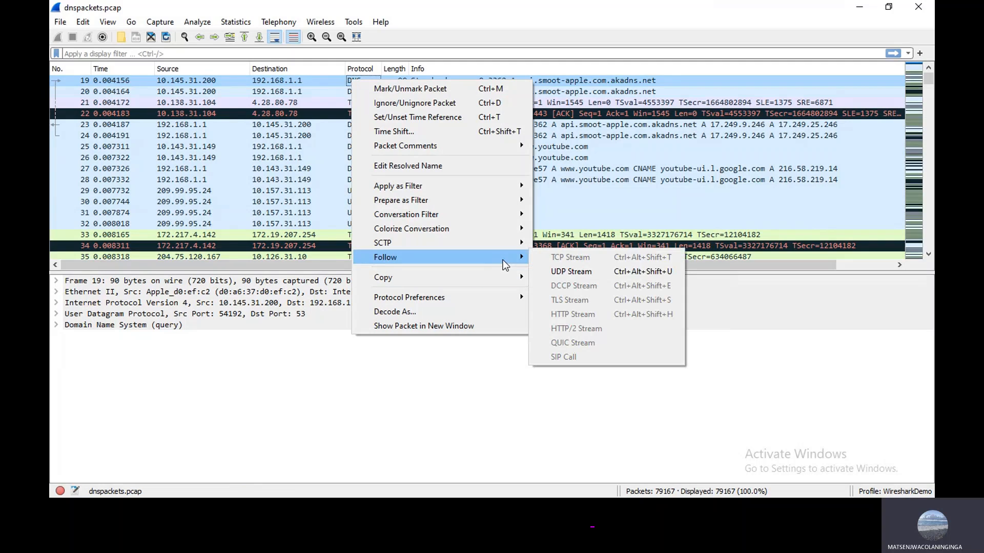
click(563, 270)
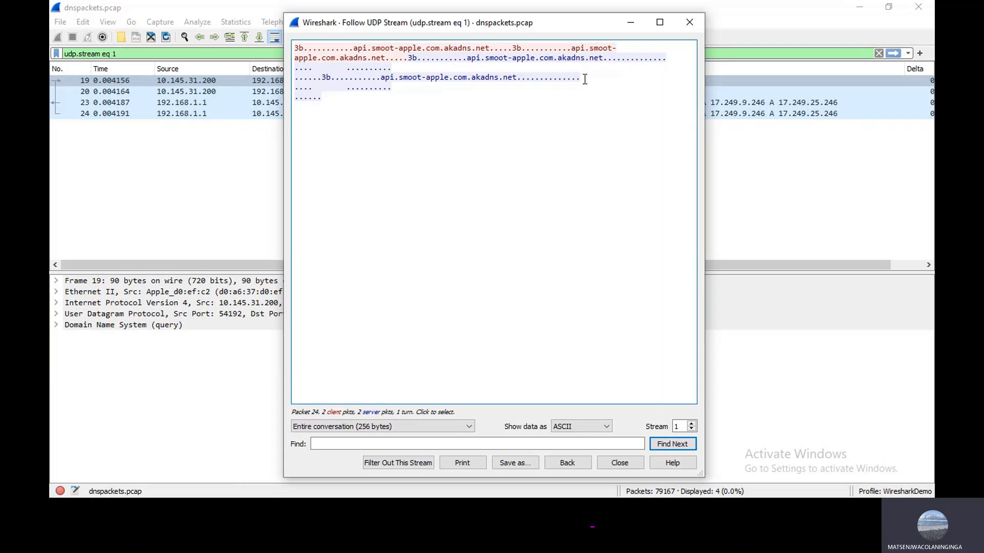
Step: Show the followed UDP stream's data as Raw and save it as file1 in the Wireshark folder on the Desktop
click(606, 424)
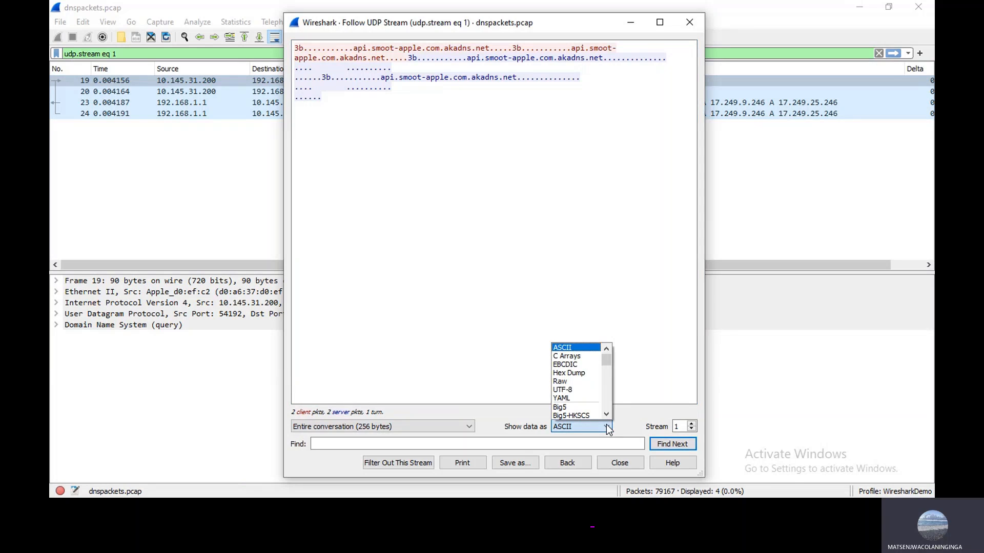
click(588, 382)
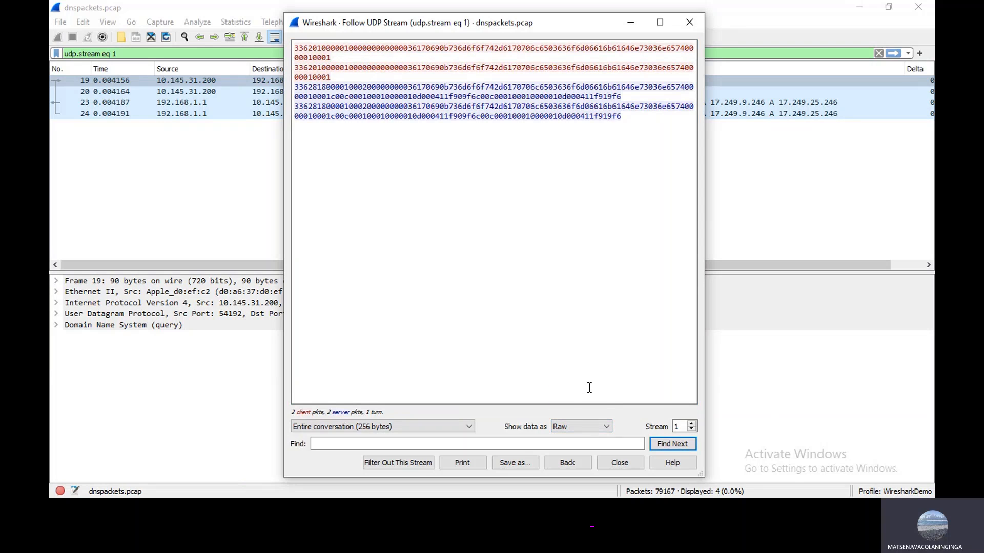
click(516, 460)
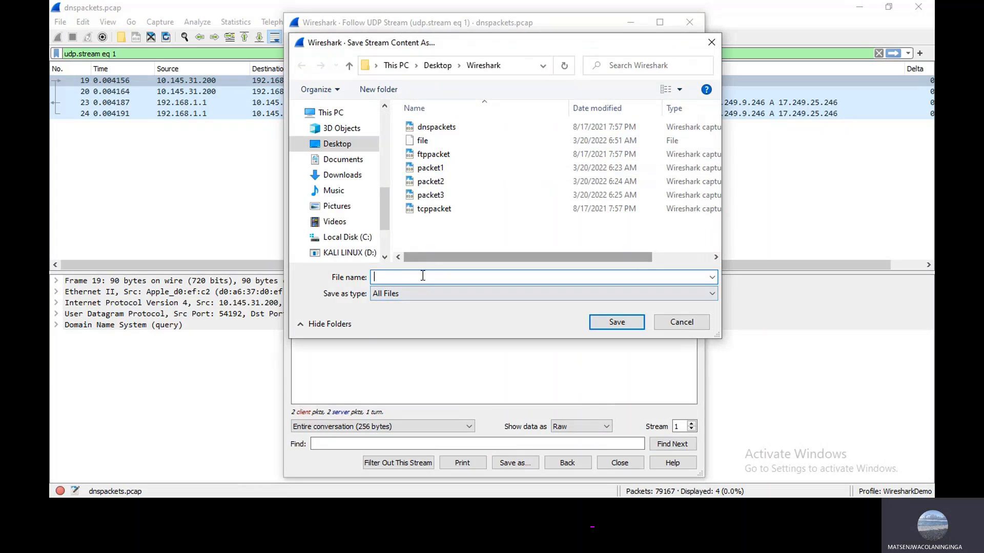
text(file)
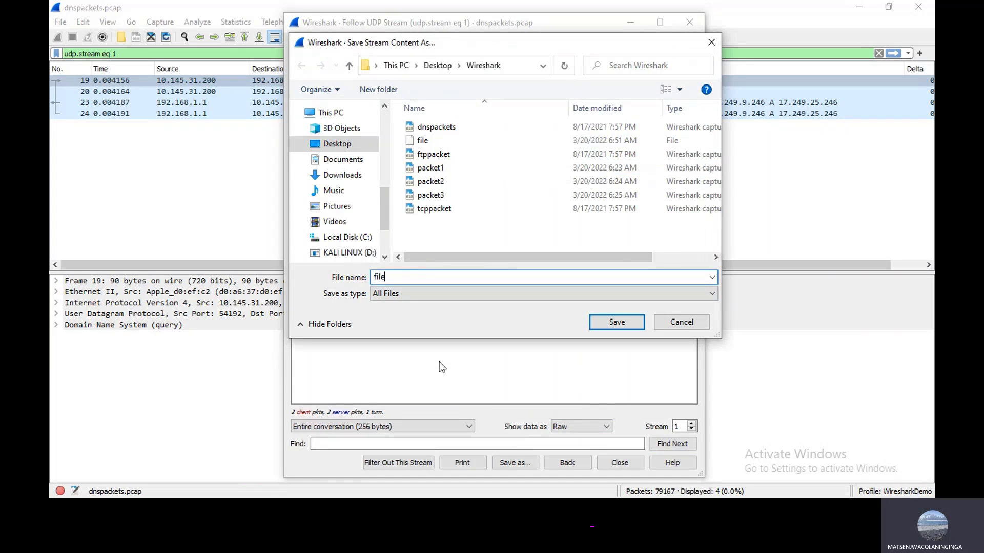
text(1)
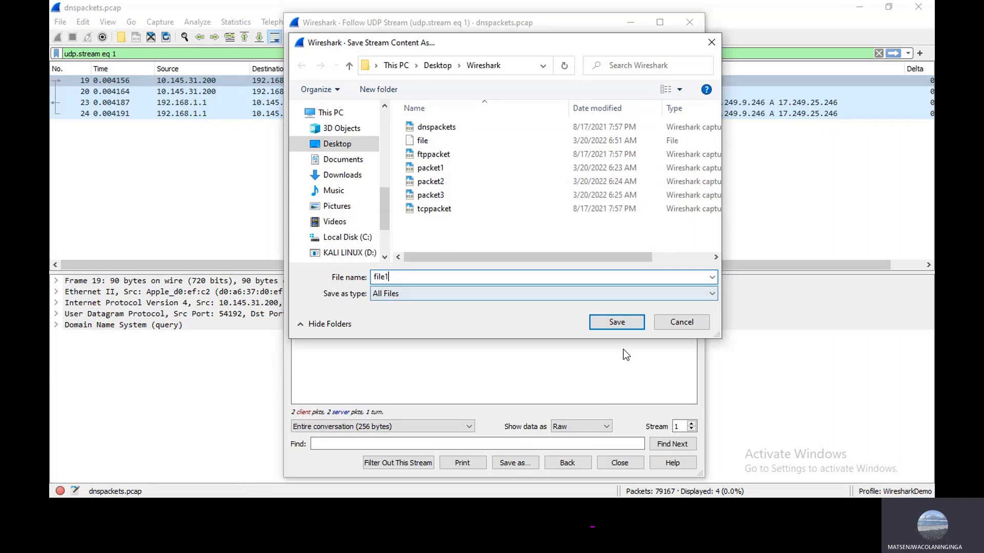
click(608, 320)
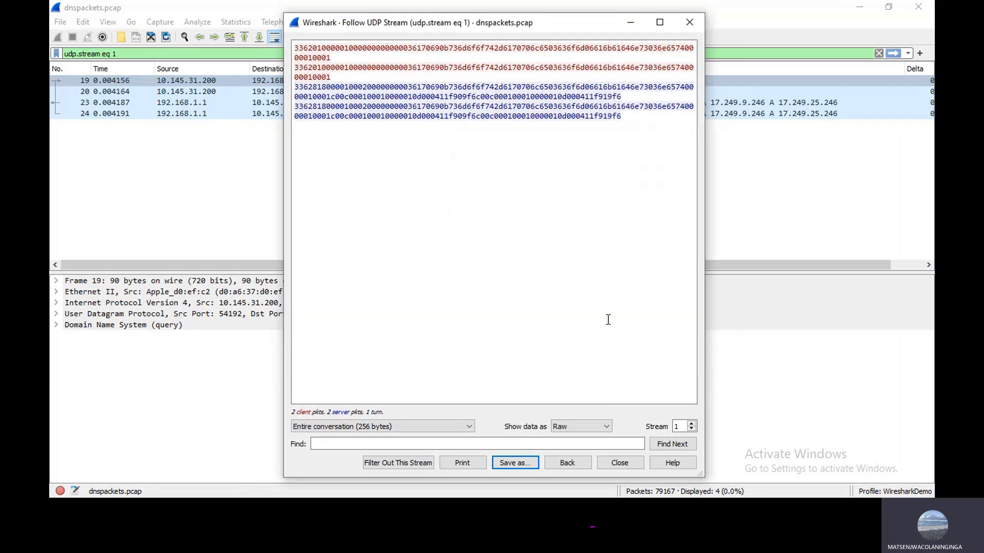